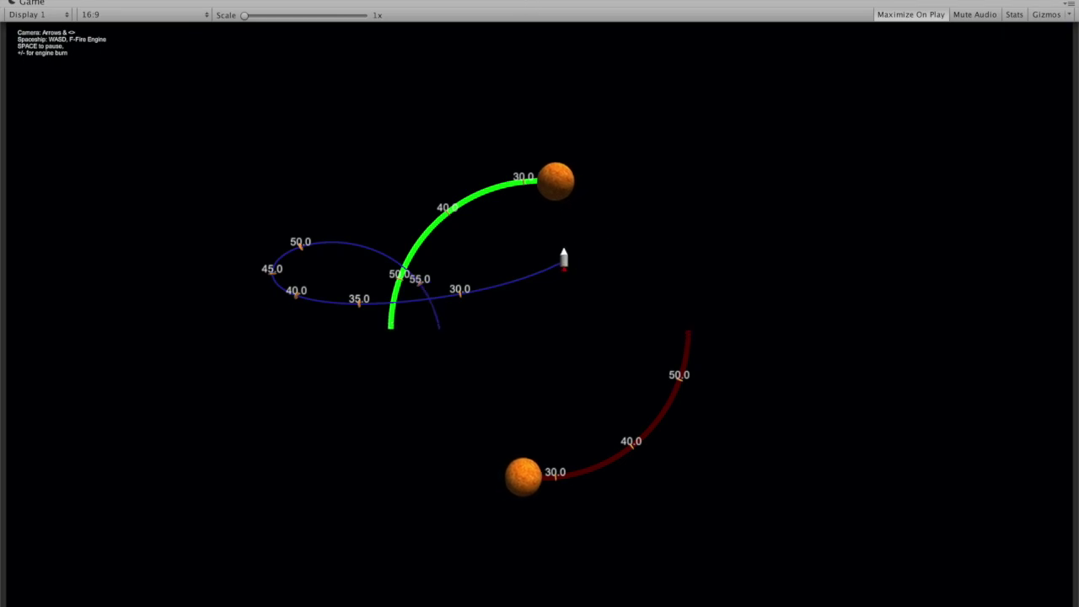
Stop the running binary-star demo so the T6-Trajectories scene returns to its starting positions.
{"action": "key", "text": "ctrl+p"}
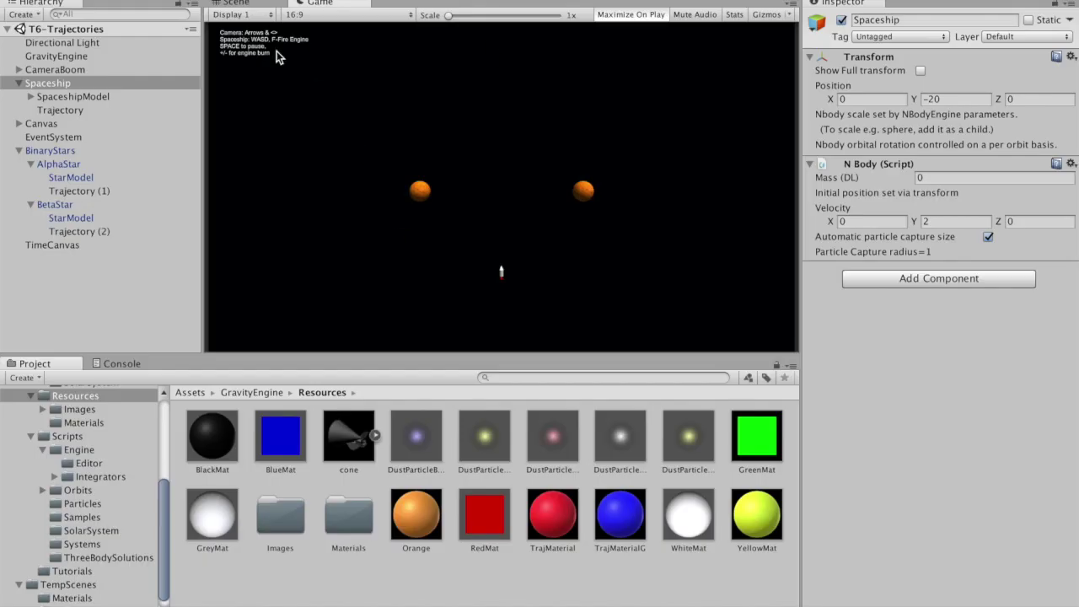
{"action": "key", "text": "ctrl+p"}
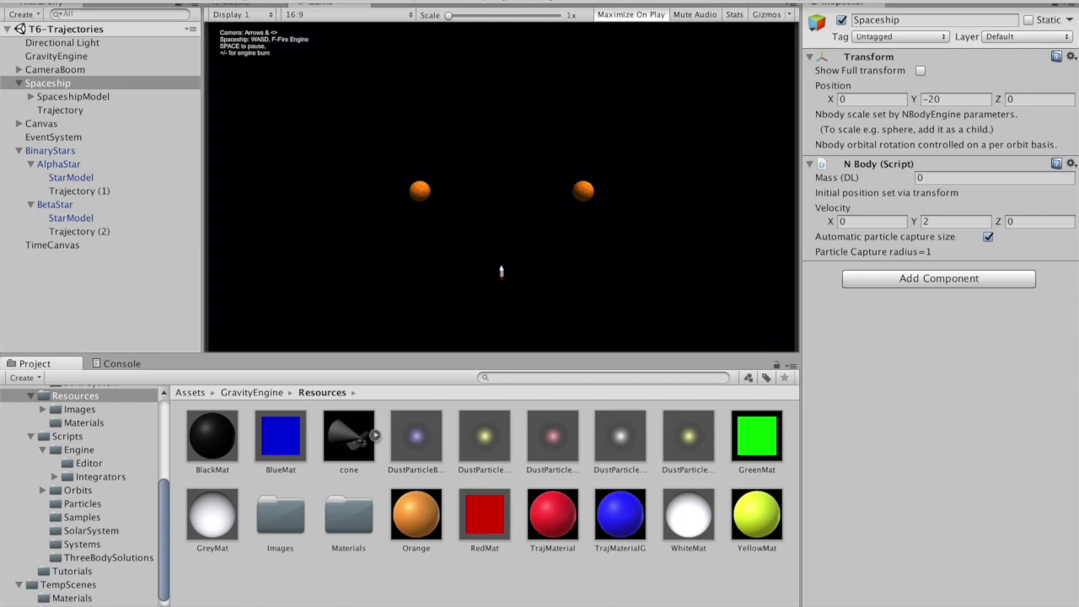
{"action": "left_click", "coordinate": [108, 0]}
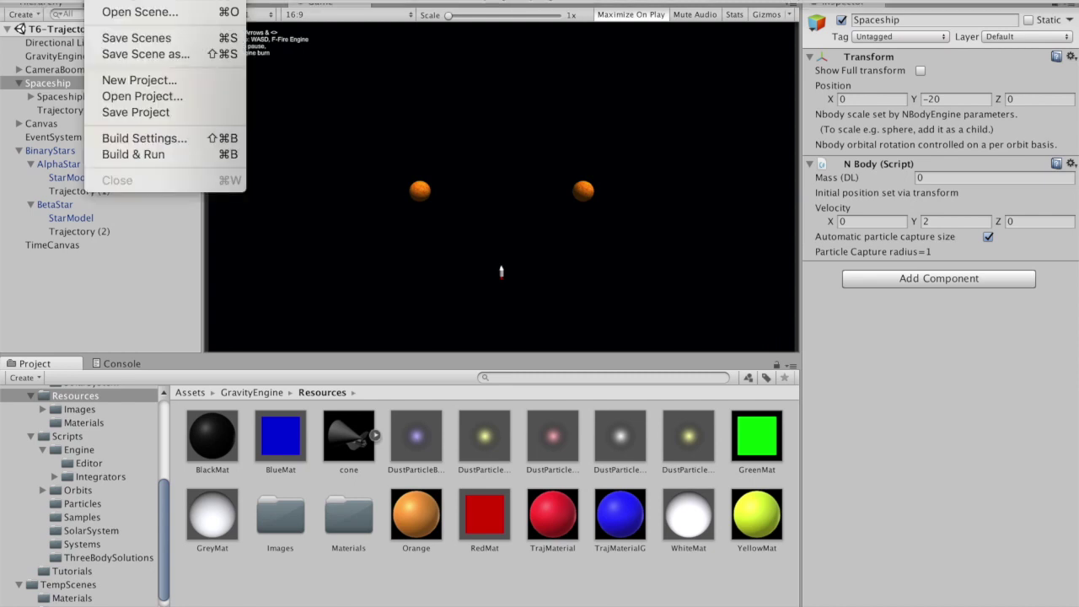
Create a new Untitled scene holding only Main Camera and Directional Light, and show the console.
{"action": "left_click", "coordinate": [126, 1]}
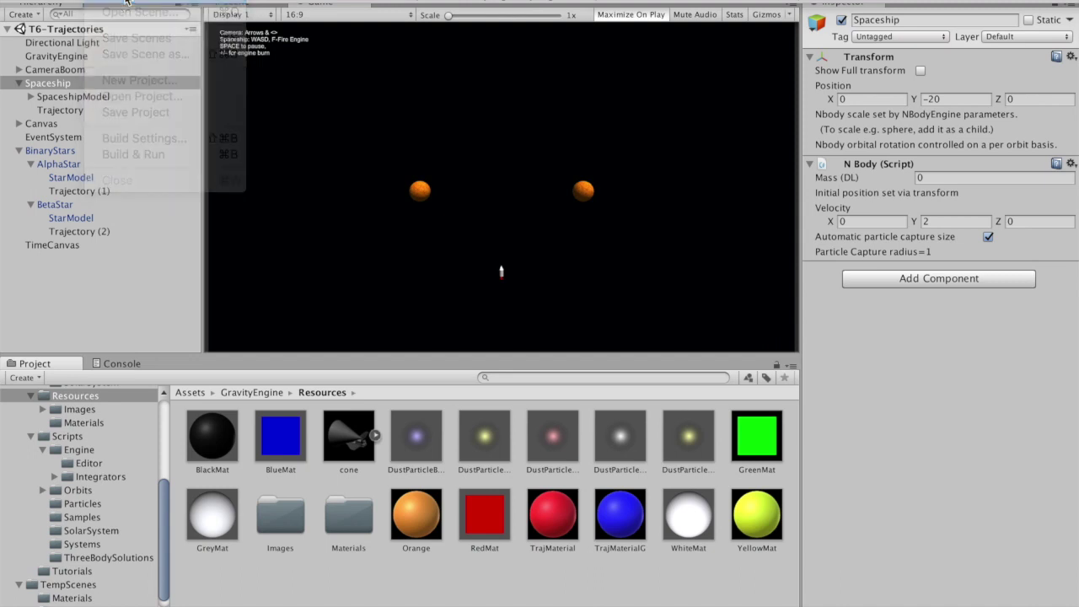
{"action": "key", "text": "ctrl+shift+c"}
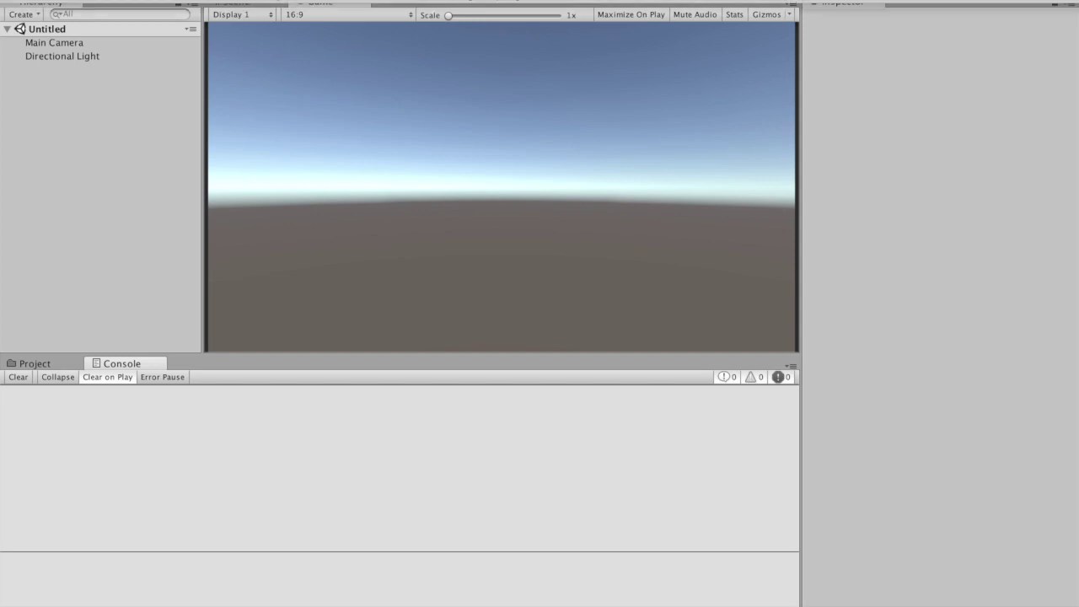
{"action": "left_click", "coordinate": [240, 0]}
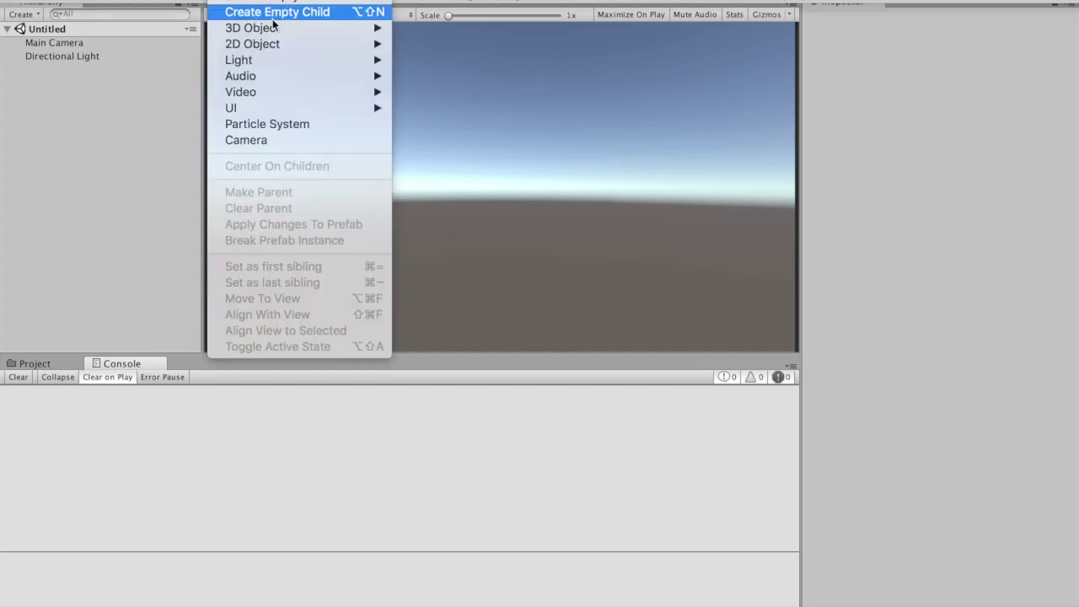
Add a GravityEngine object, select it, and expand its Trajectory Prediction settings.
{"action": "mouse_move", "coordinate": [293, 34]}
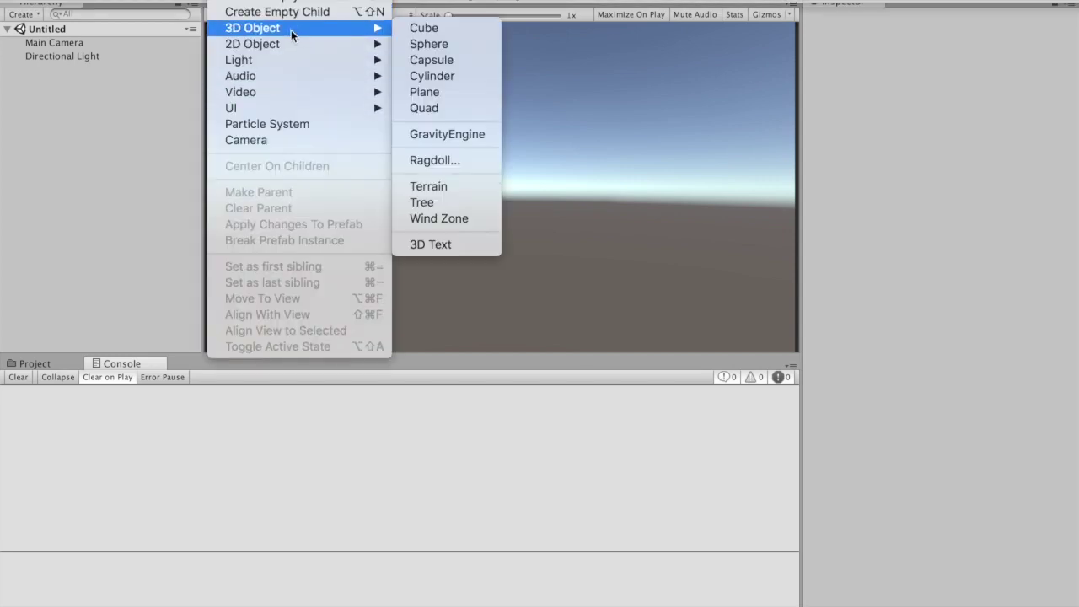
{"action": "left_click", "coordinate": [458, 134]}
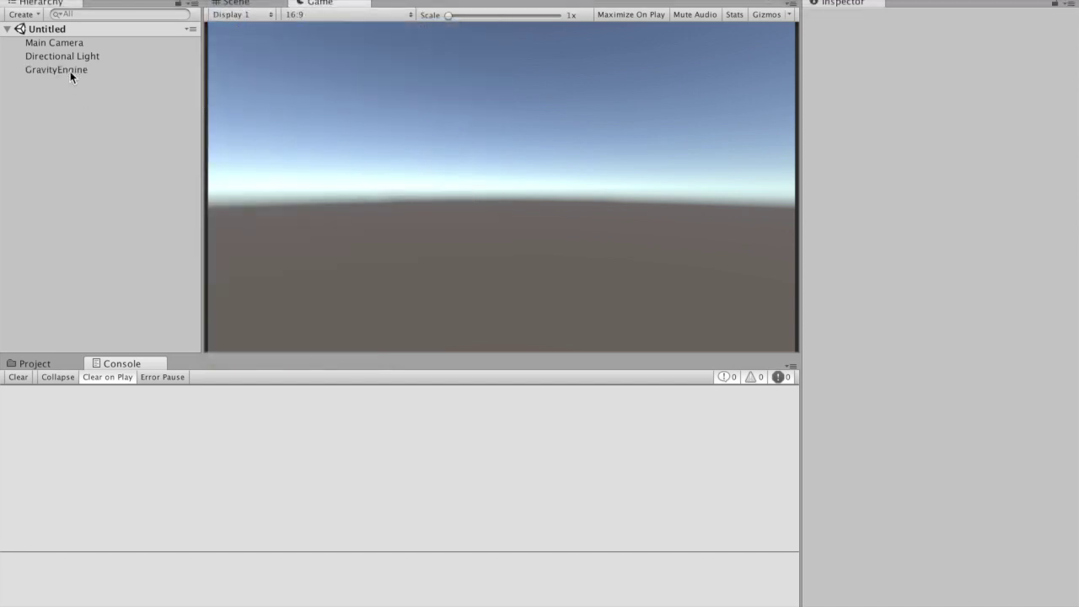
{"action": "left_click", "coordinate": [71, 70]}
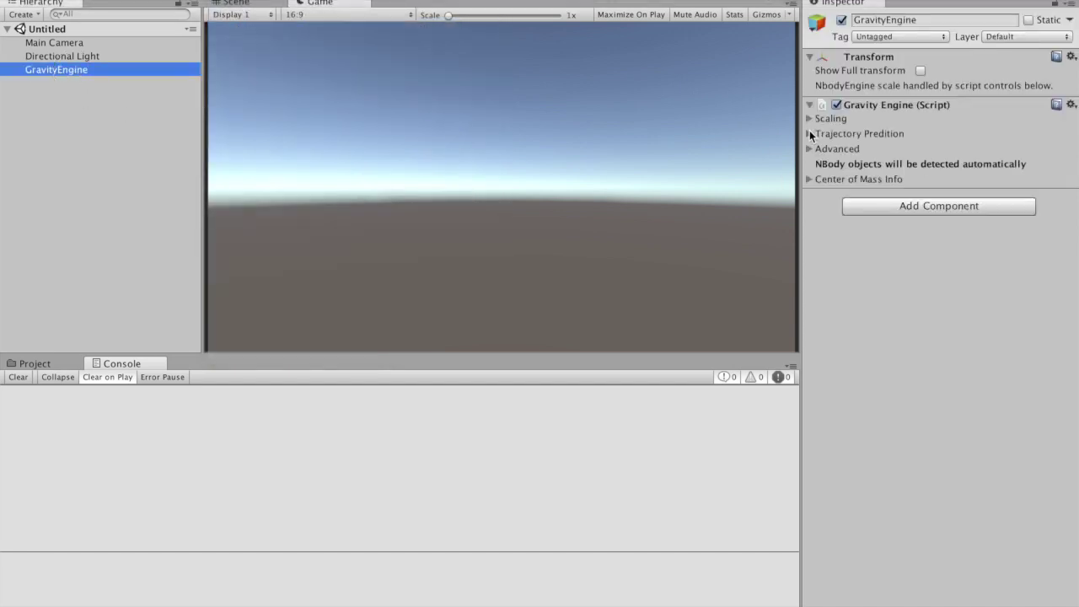
{"action": "left_click", "coordinate": [810, 133]}
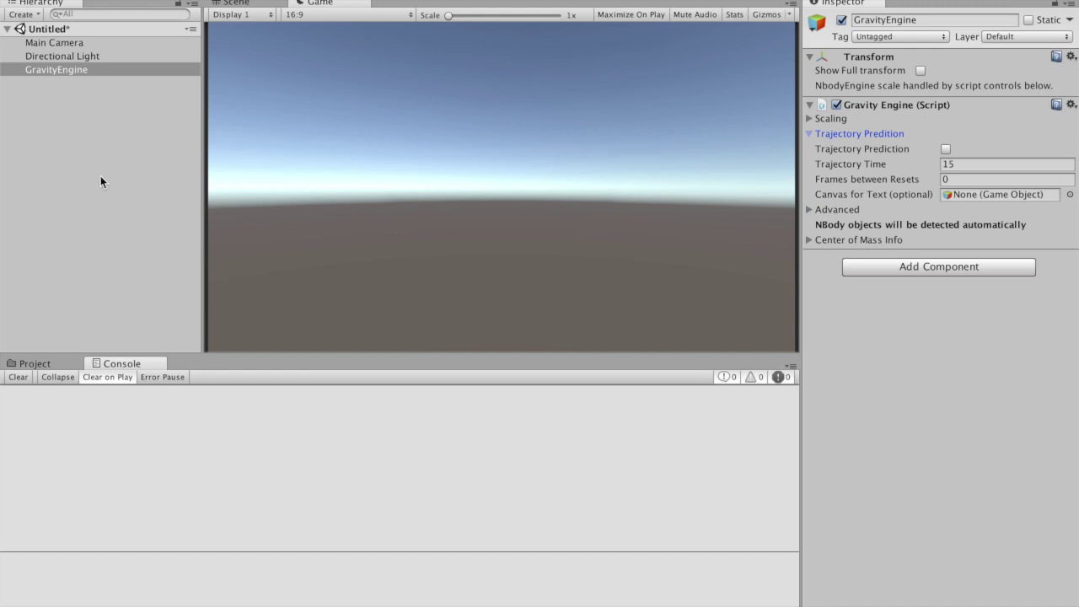
{"action": "left_click", "coordinate": [41, 361]}
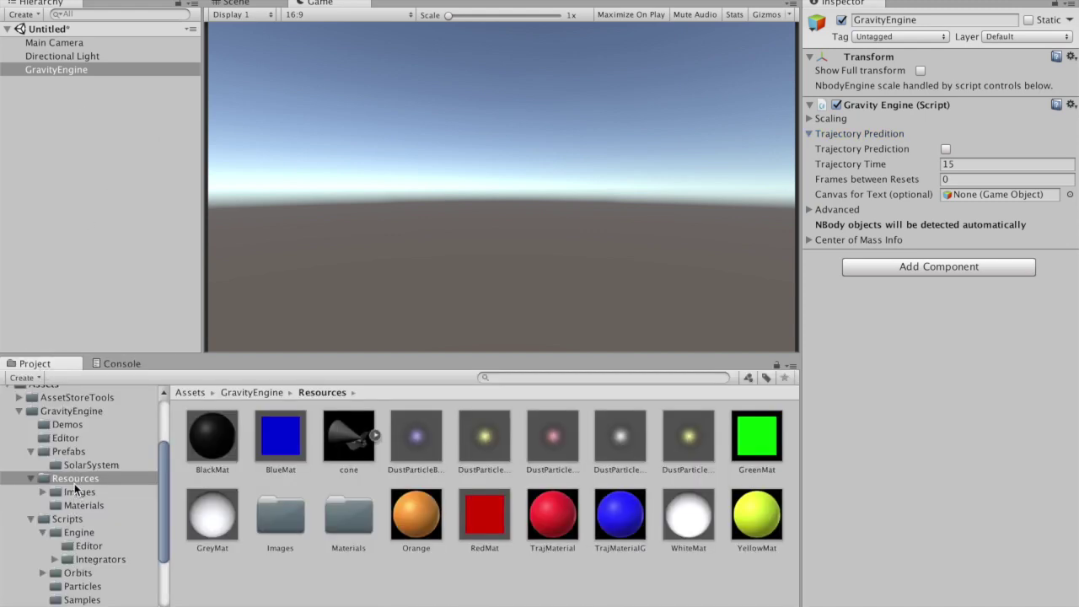
Drag the BinaryStars prefab from the Prefabs folder into the scene and set its semi-major axis to 40.
{"action": "left_click", "coordinate": [73, 454]}
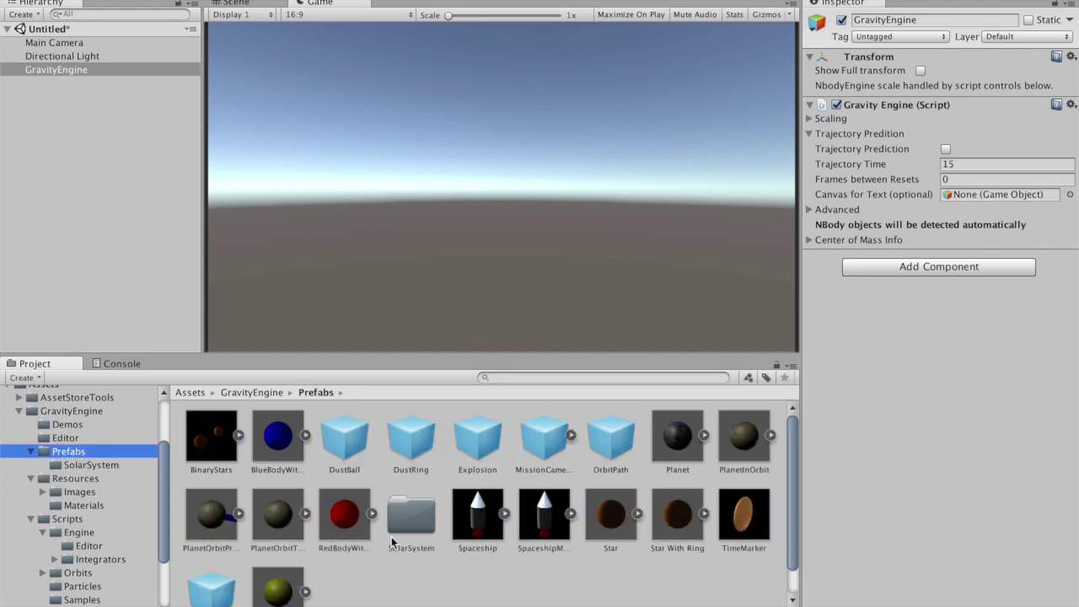
{"action": "left_click", "coordinate": [217, 442]}
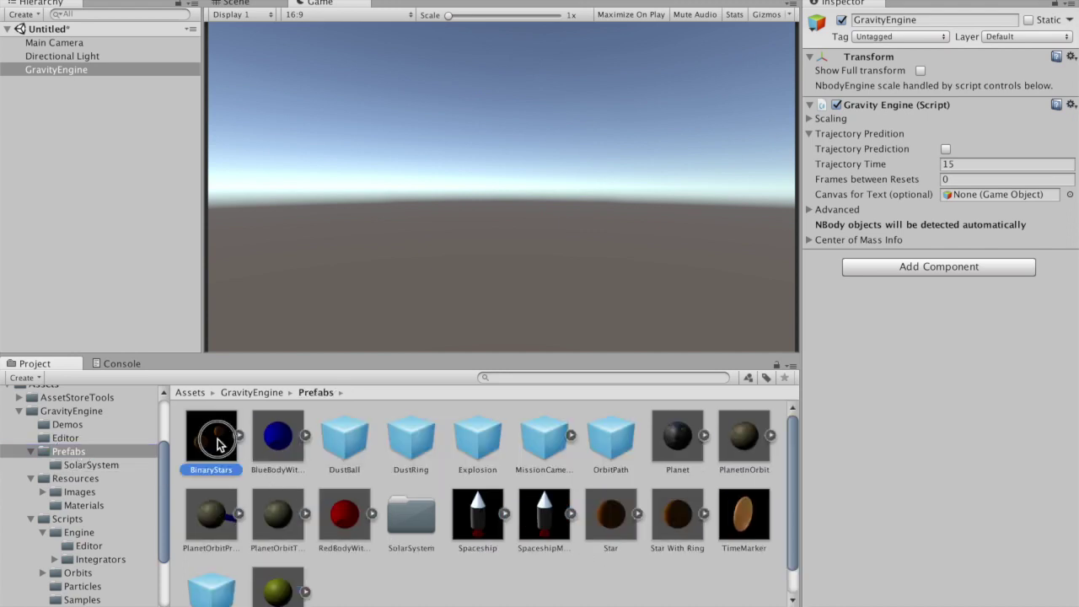
{"action": "left_click_drag", "start_coordinate": [218, 445], "coordinate": [73, 109]}
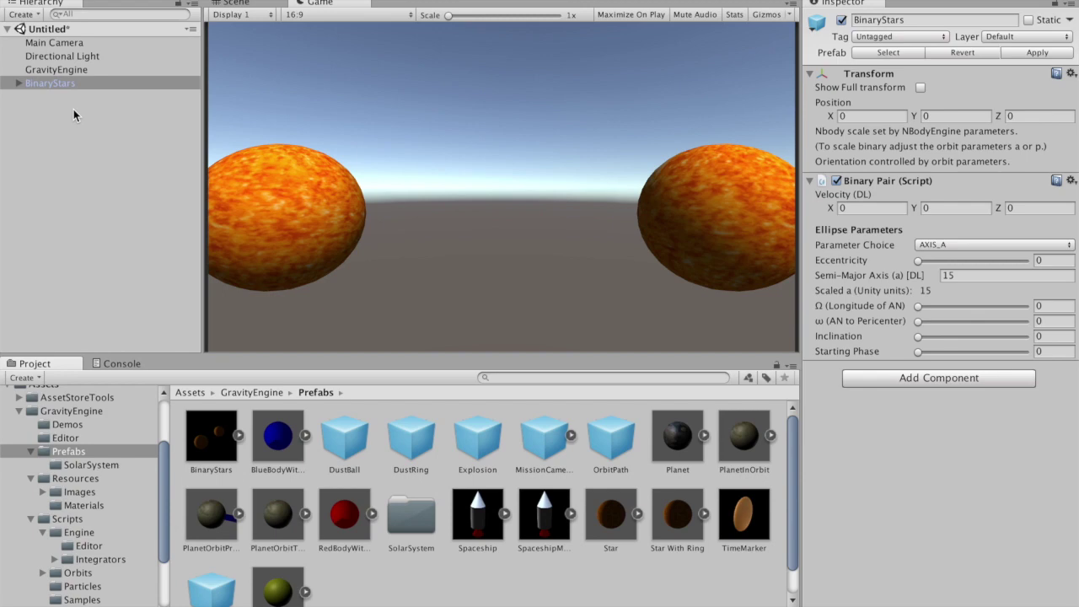
{"action": "left_click", "coordinate": [959, 275]}
{"action": "type", "text": "40"}
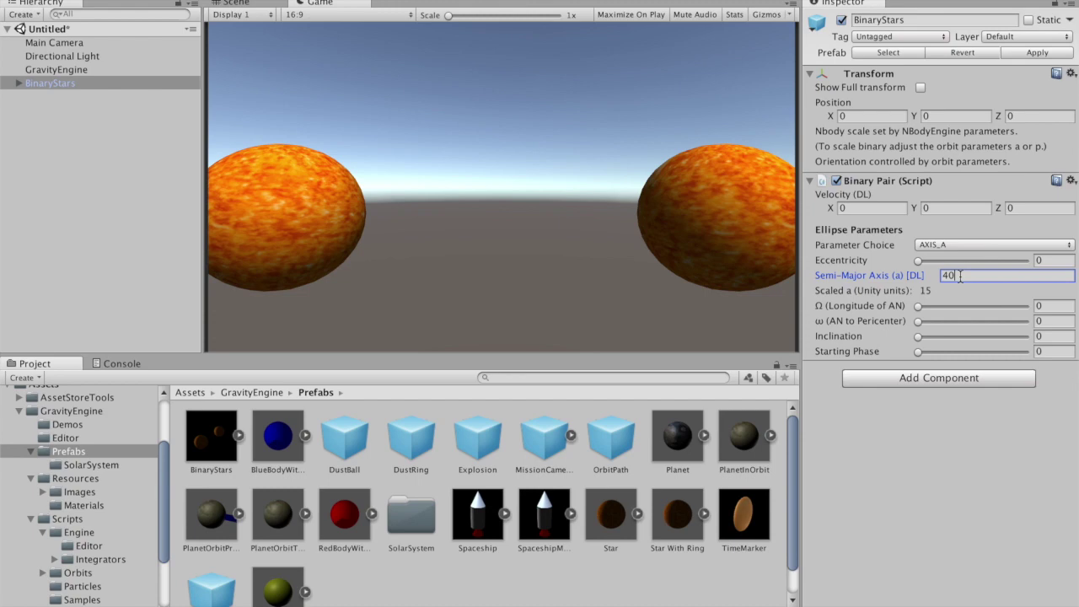
{"action": "key", "text": "Return"}
{"action": "left_click", "coordinate": [87, 154]}
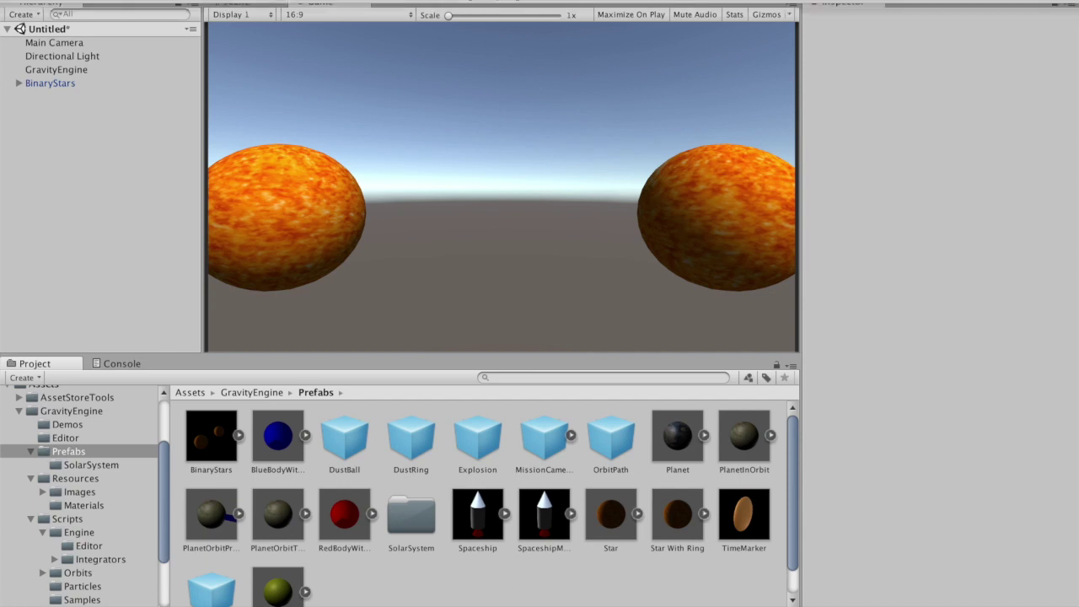
Create an empty object named Spaceship at position (0, -20, 0).
{"action": "left_click", "coordinate": [275, 1]}
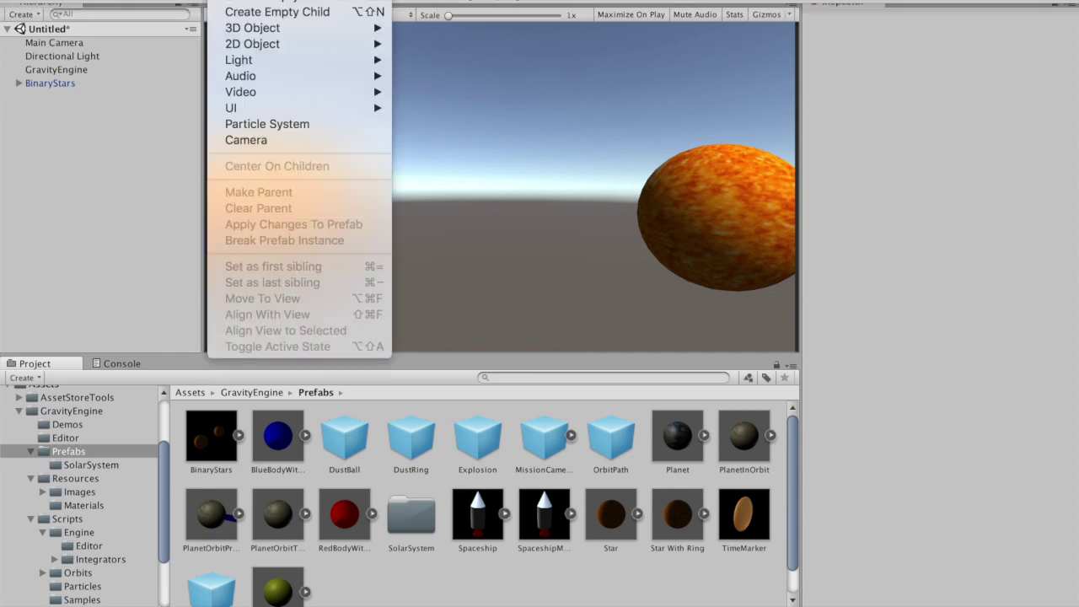
{"action": "left_click", "coordinate": [275, 2]}
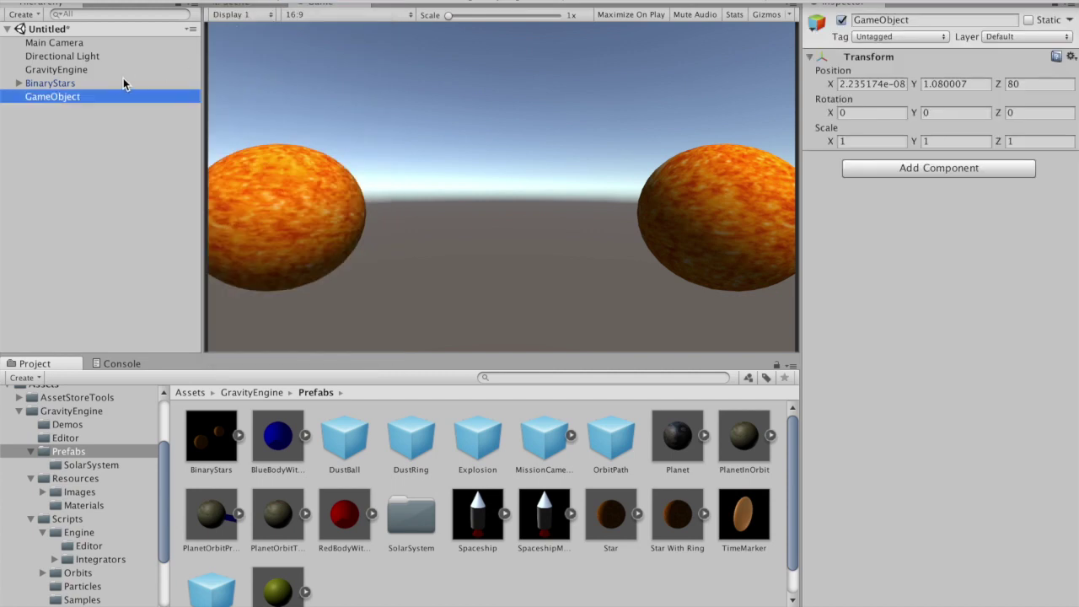
{"action": "left_click", "coordinate": [88, 97]}
{"action": "left_click", "coordinate": [62, 100]}
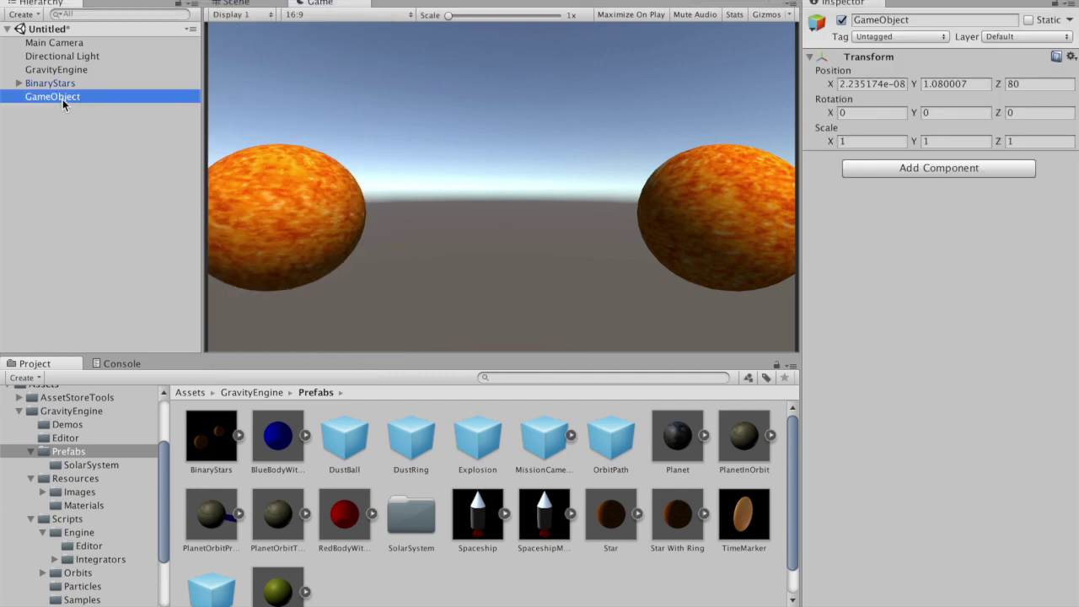
{"action": "type", "text": "Spaceship"}
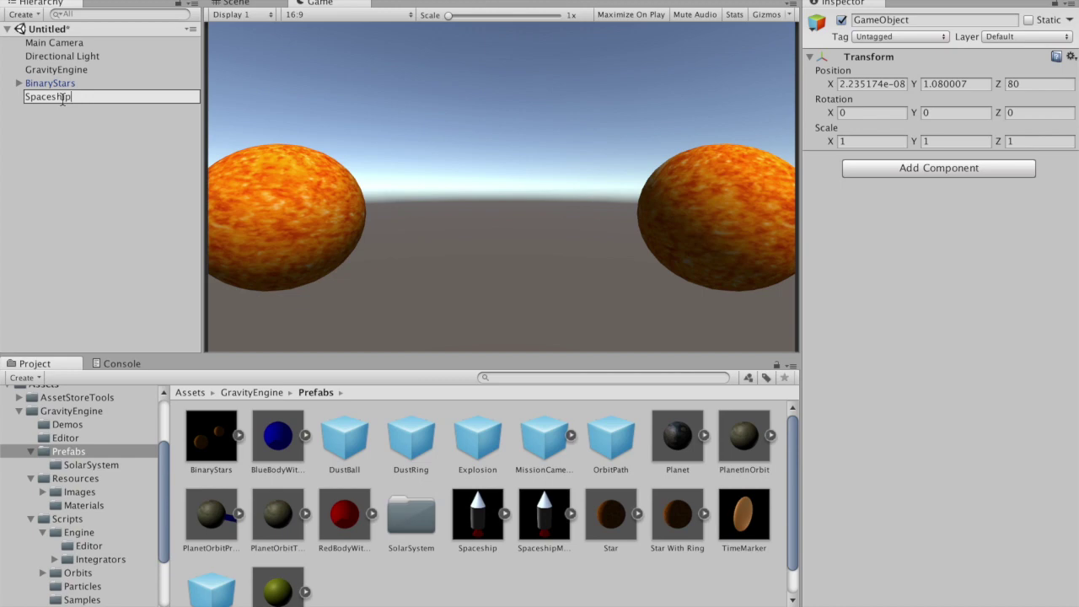
{"action": "key", "text": "Return"}
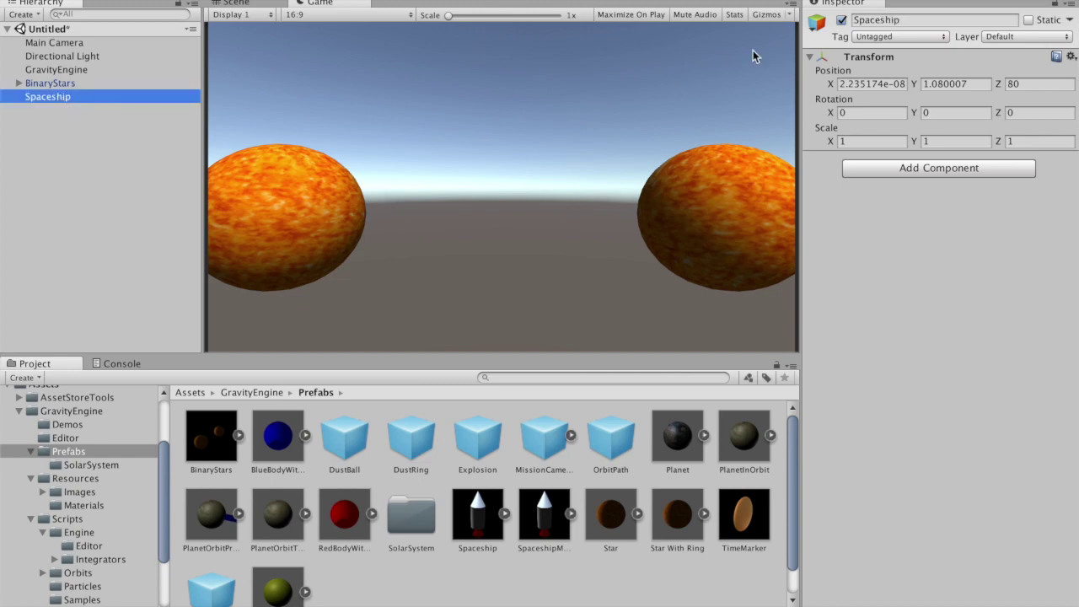
{"action": "left_click", "coordinate": [869, 84]}
{"action": "type", "text": "0"}
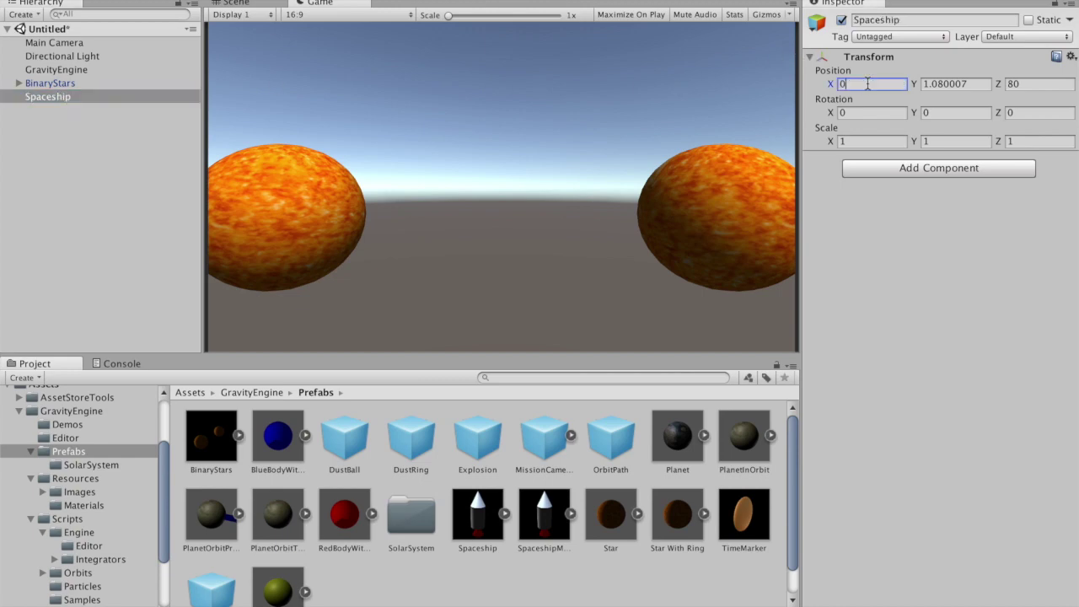
{"action": "key", "text": "Tab"}
{"action": "type", "text": "-"}
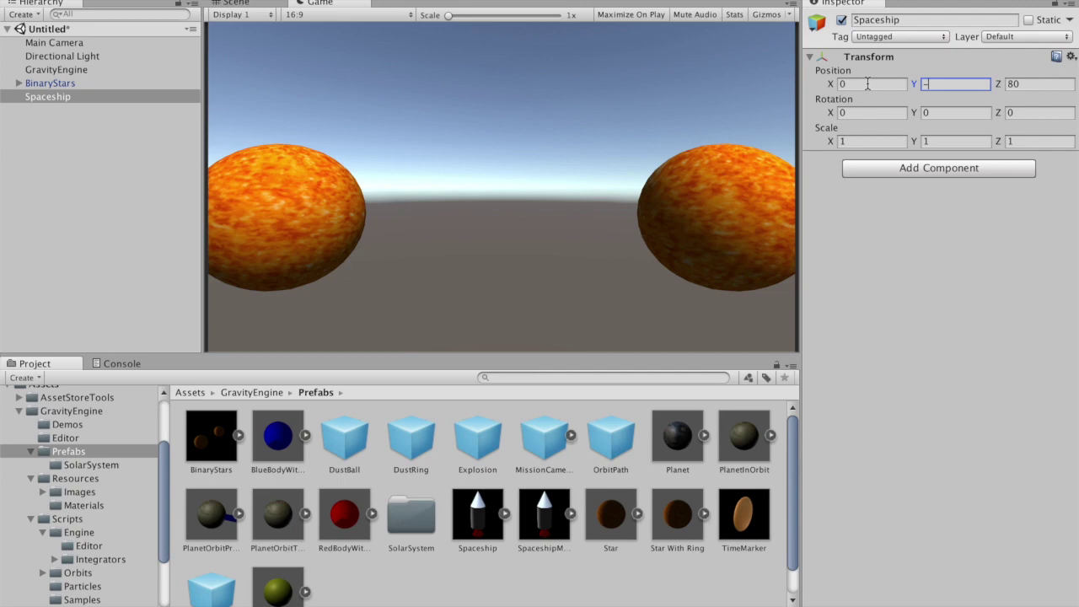
{"action": "type", "text": "20"}
{"action": "key", "text": "Tab"}
{"action": "type", "text": "0"}
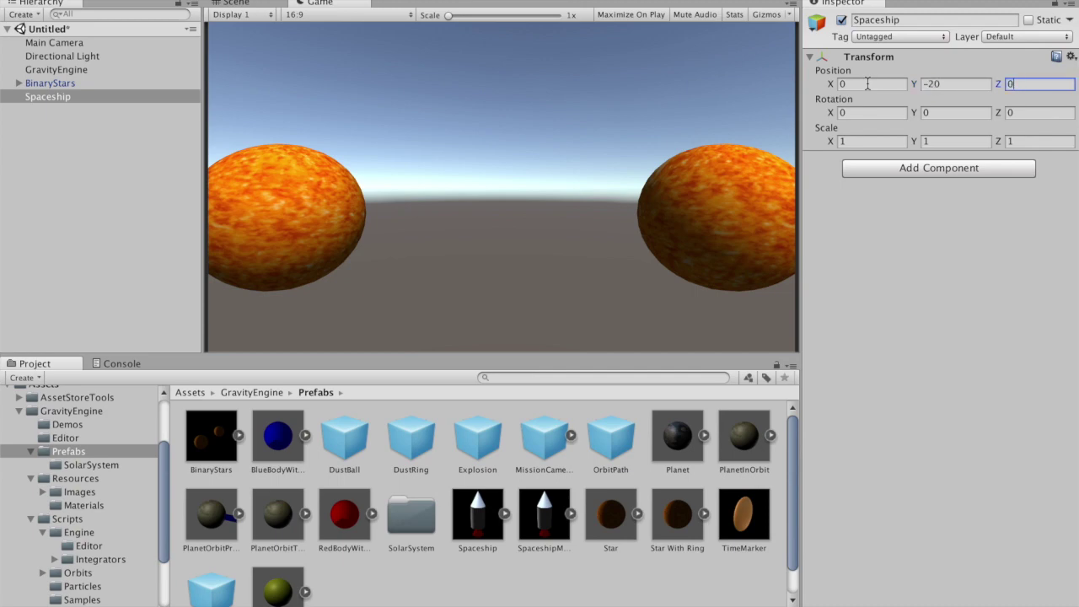
Add an N Body component to Spaceship with a Y velocity of 2.
{"action": "left_click", "coordinate": [944, 168]}
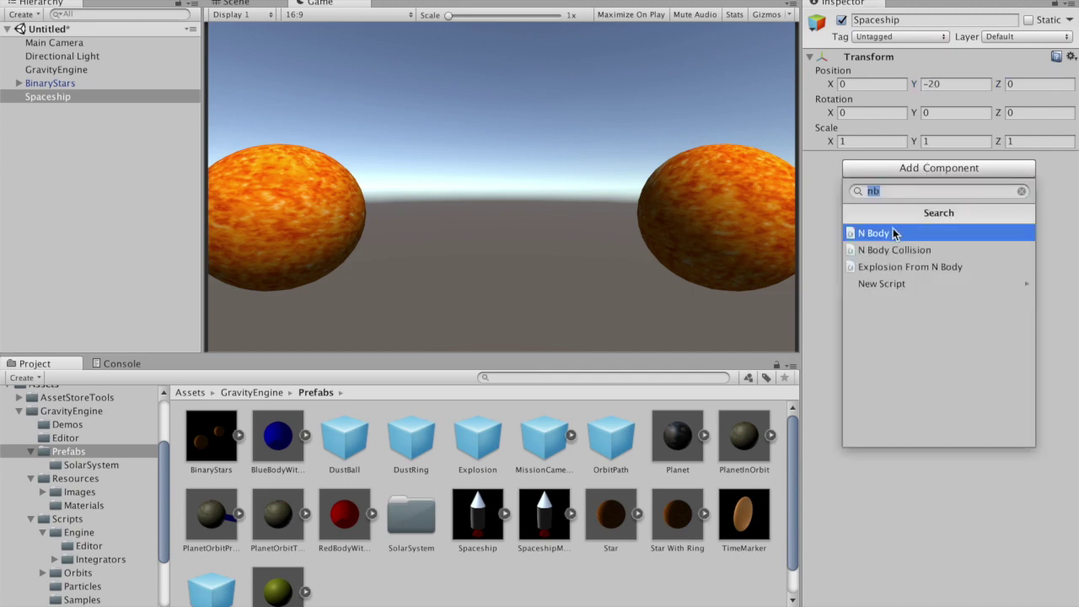
{"action": "left_click", "coordinate": [881, 235]}
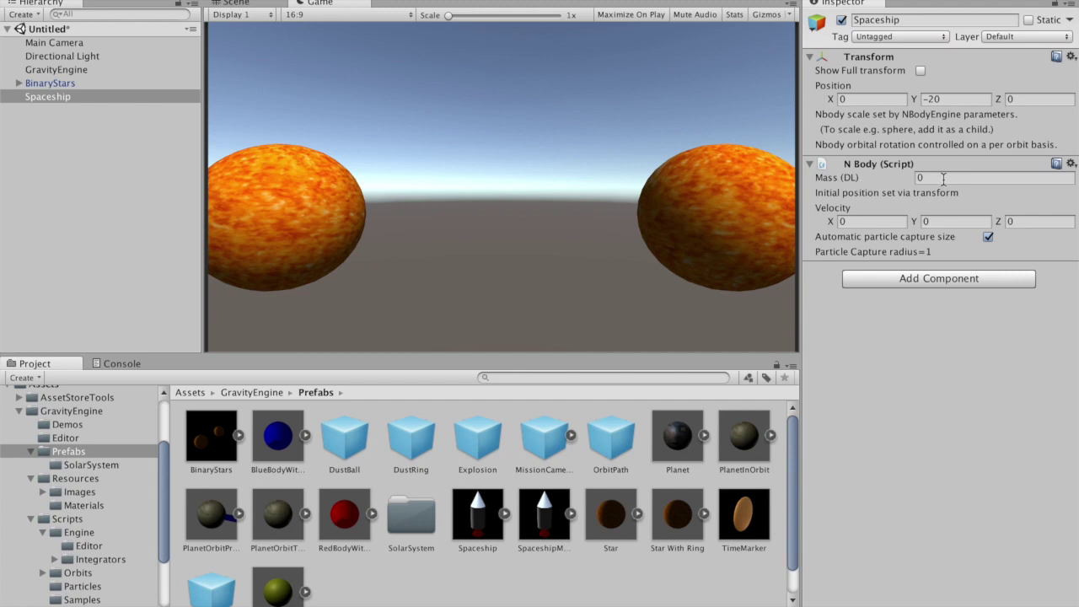
{"action": "left_click", "coordinate": [938, 220]}
{"action": "type", "text": "2"}
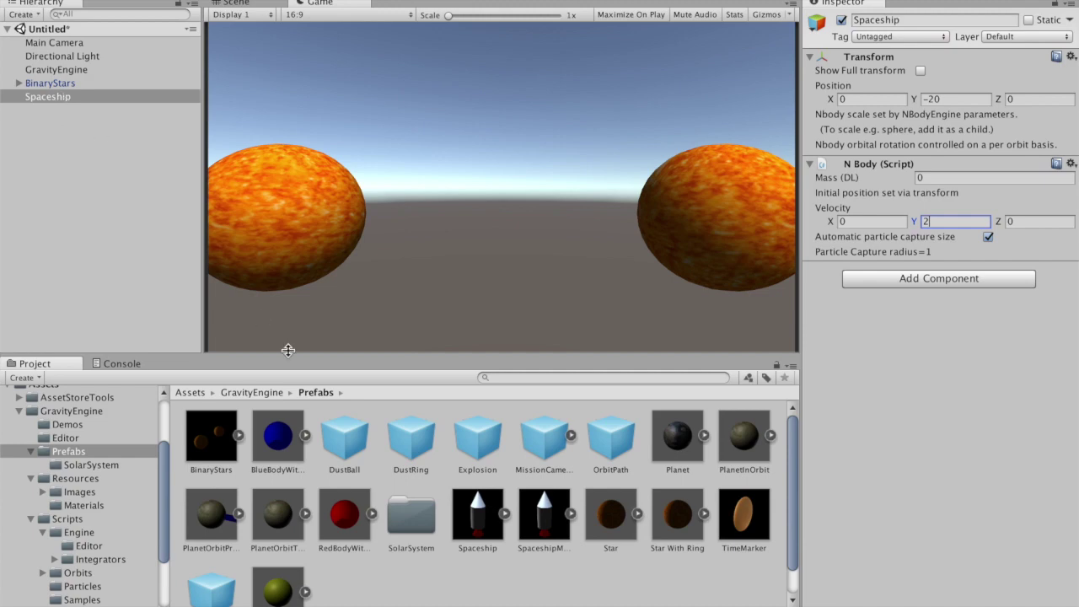
{"action": "left_click", "coordinate": [543, 521]}
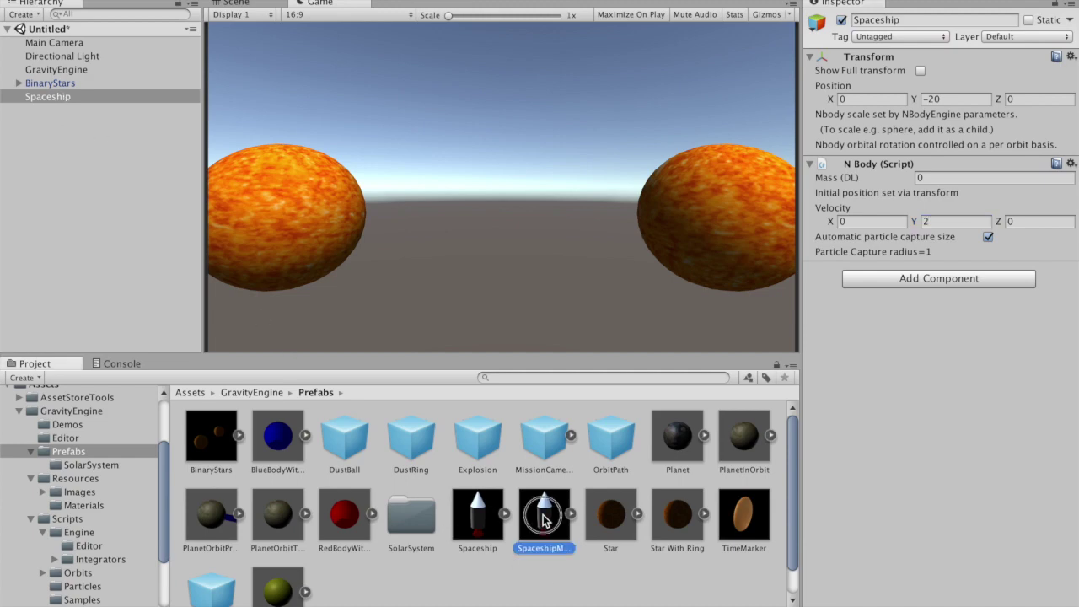
Place the SpaceshipModel prefab under Spaceship and frame it in the Scene view.
{"action": "left_click_drag", "start_coordinate": [544, 521], "coordinate": [48, 98]}
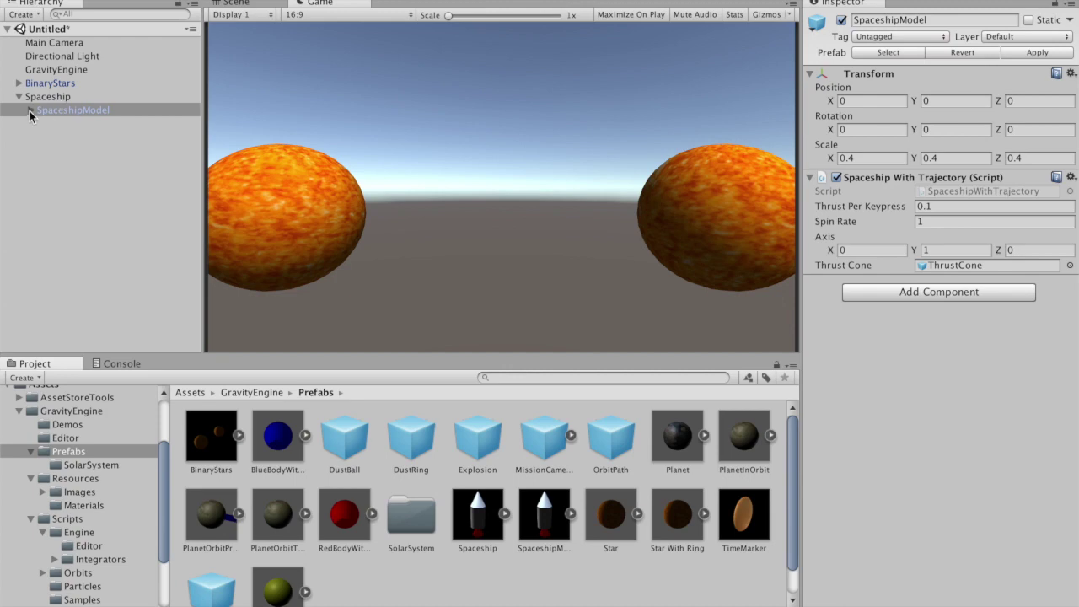
{"action": "left_click", "coordinate": [31, 110]}
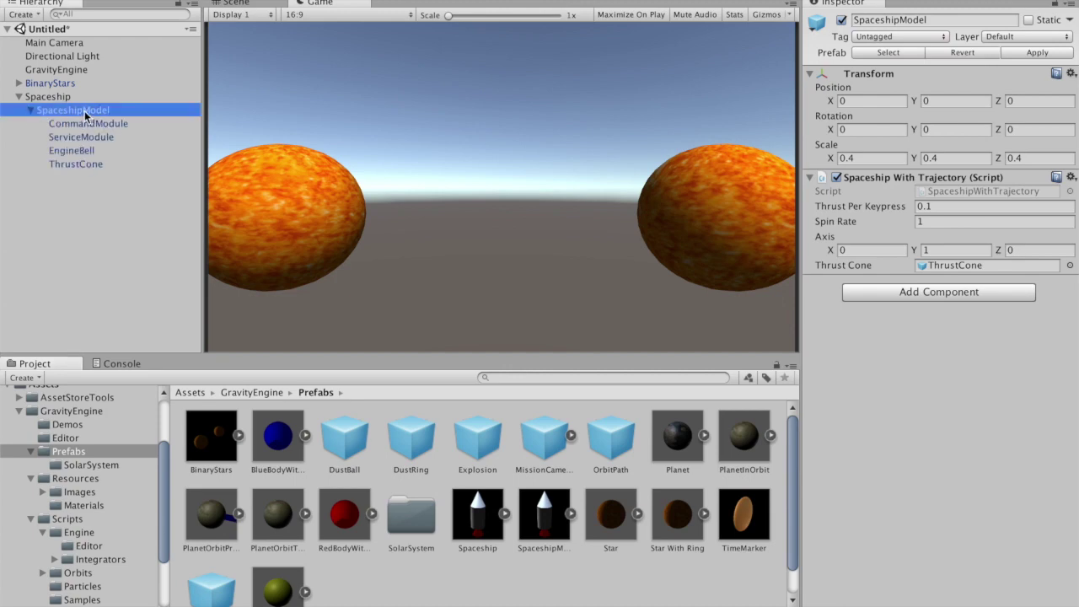
{"action": "left_click", "coordinate": [242, 5]}
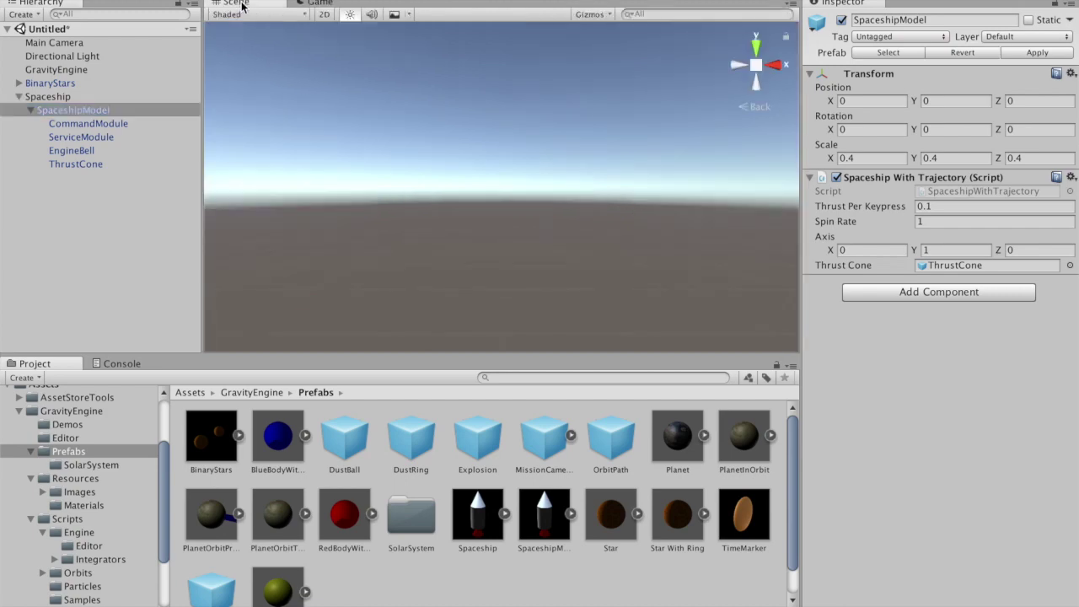
{"action": "left_click", "coordinate": [80, 113]}
{"action": "double_click", "coordinate": [80, 115]}
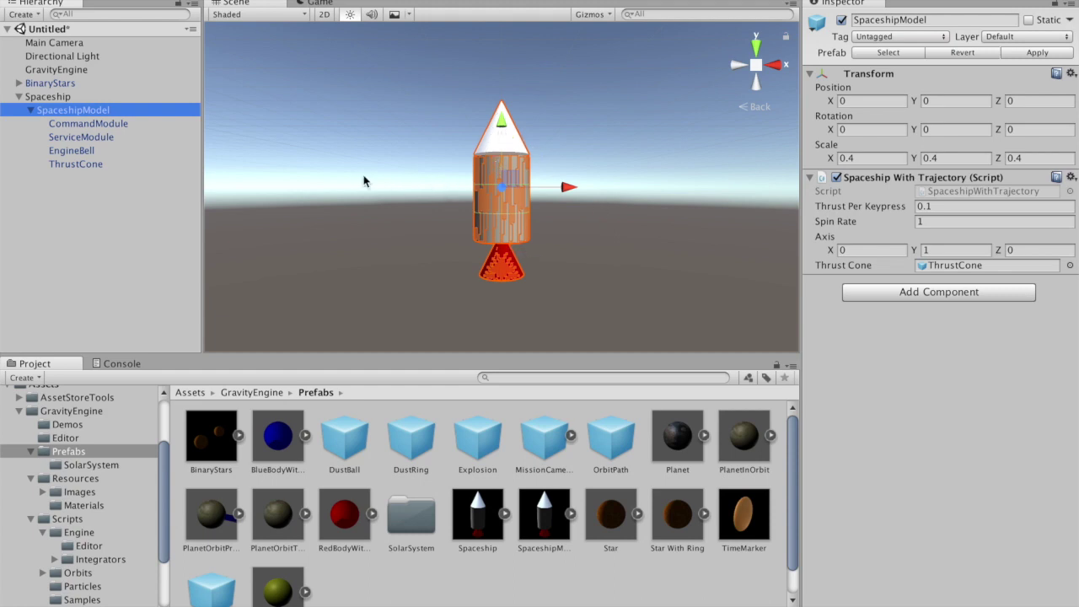
{"action": "left_click", "coordinate": [80, 165]}
Create an empty object named Trajectory and make it a child of Spaceship.
{"action": "left_click", "coordinate": [258, 1]}
{"action": "left_click", "coordinate": [258, 1]}
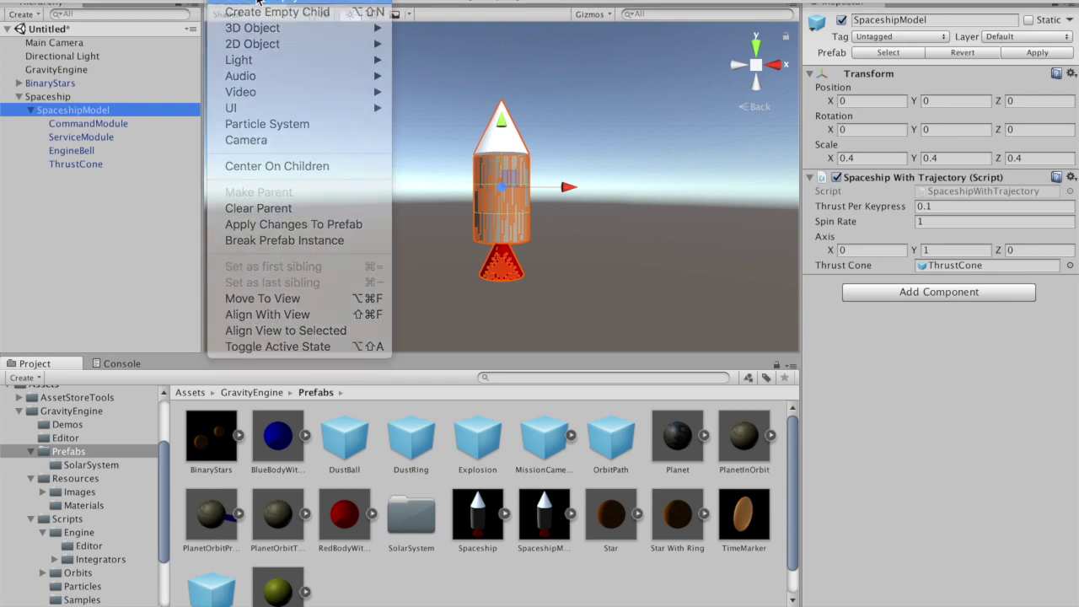
{"action": "left_click", "coordinate": [69, 180]}
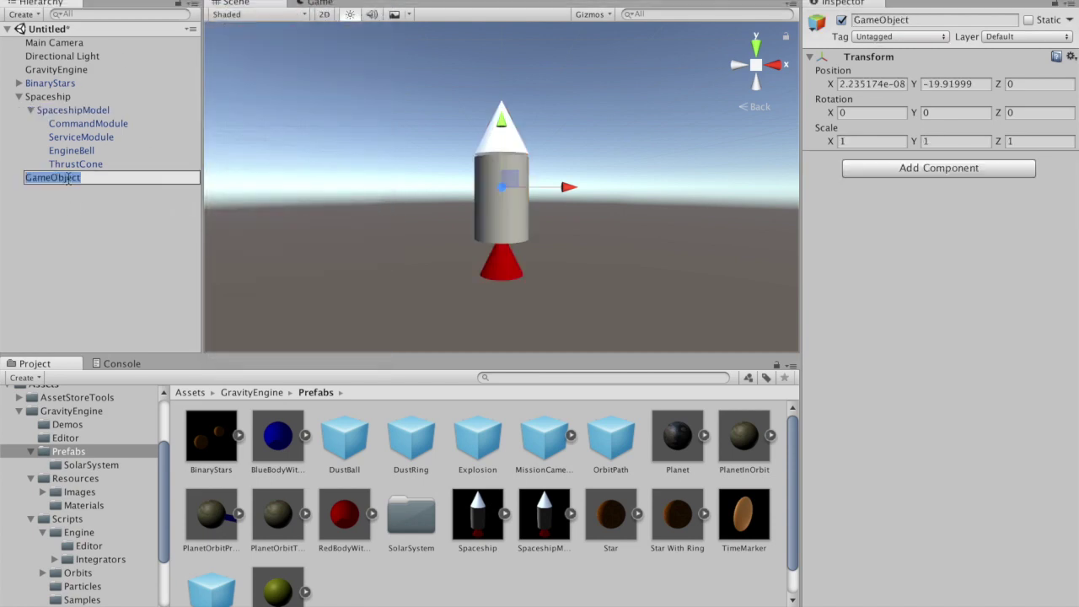
{"action": "type", "text": "Trajectory"}
{"action": "key", "text": "Return"}
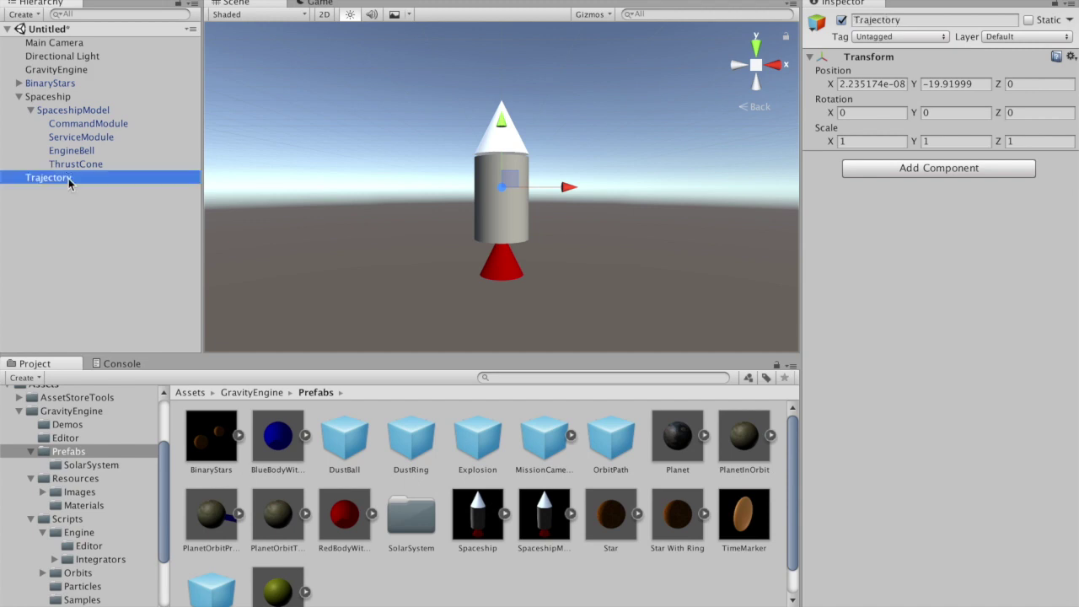
{"action": "left_click_drag", "start_coordinate": [67, 181], "coordinate": [61, 99]}
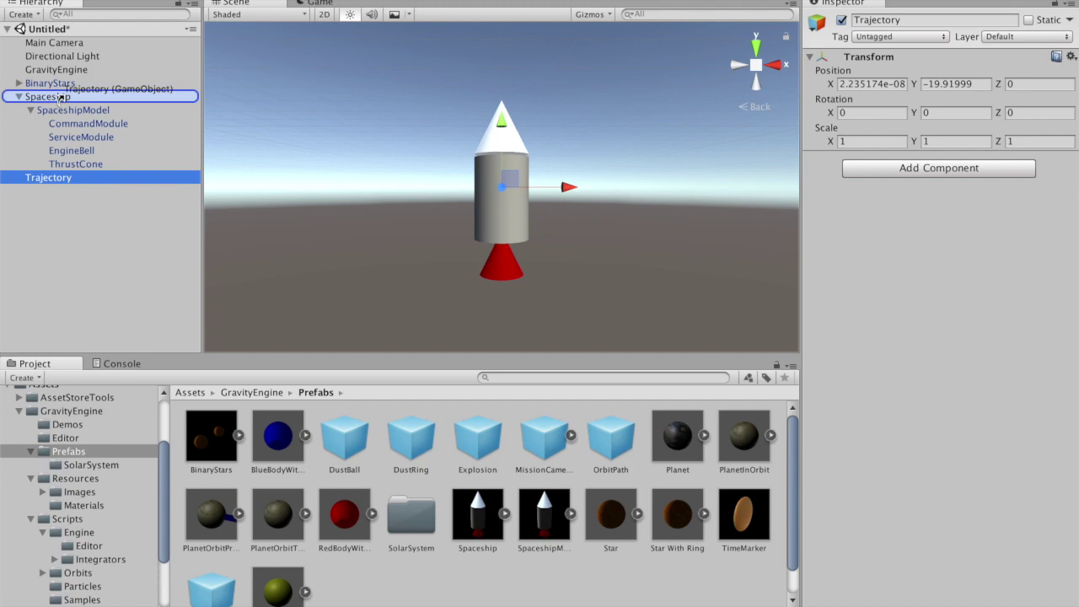
{"action": "left_click_drag", "start_coordinate": [61, 99], "coordinate": [61, 98]}
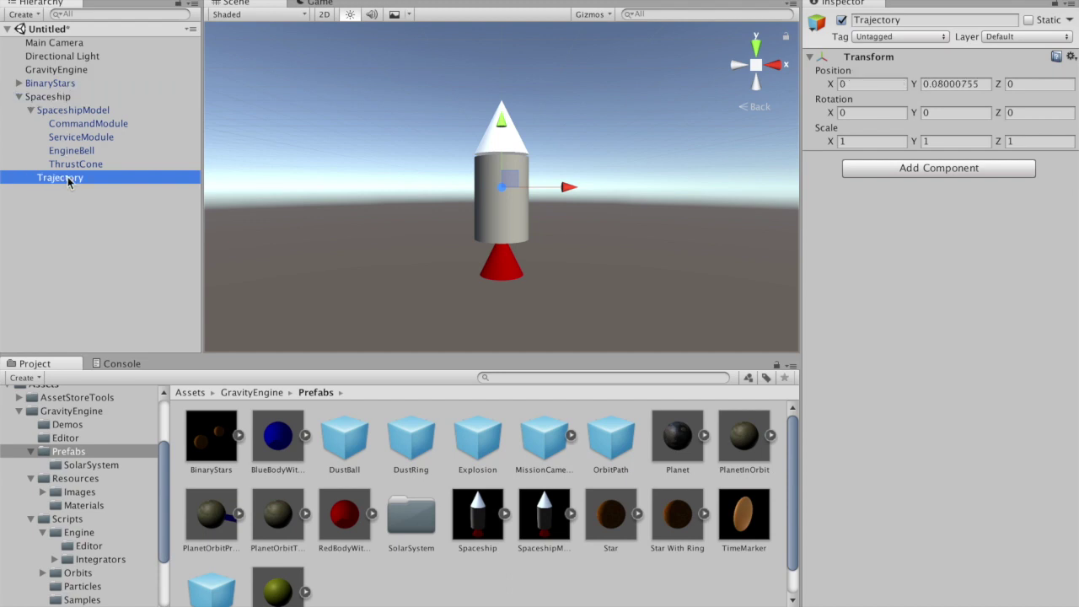
Add the Trajectory component, which brings a Line Renderer, to the Trajectory object.
{"action": "left_click", "coordinate": [961, 169]}
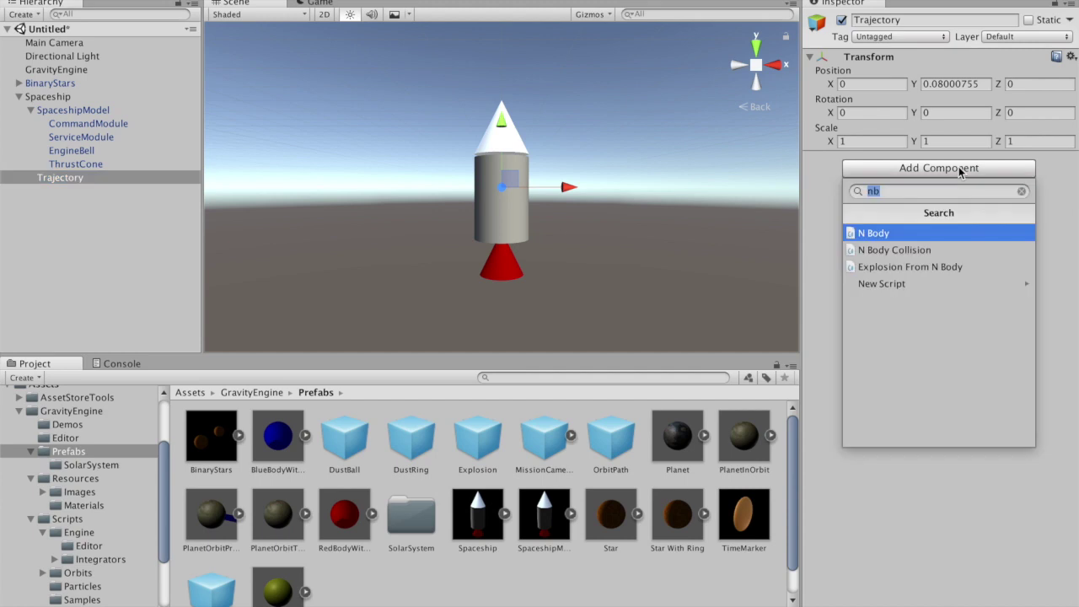
{"action": "type", "text": "traj"}
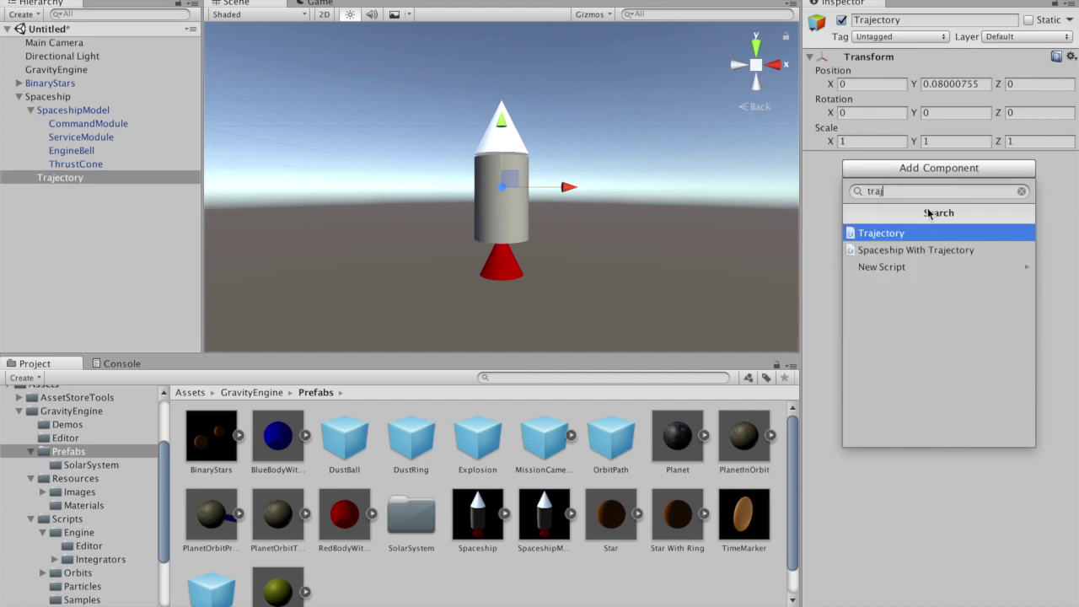
{"action": "key", "text": "Return"}
{"action": "scroll", "coordinate": [920, 291], "scroll_direction": "down", "scroll_amount": 4}
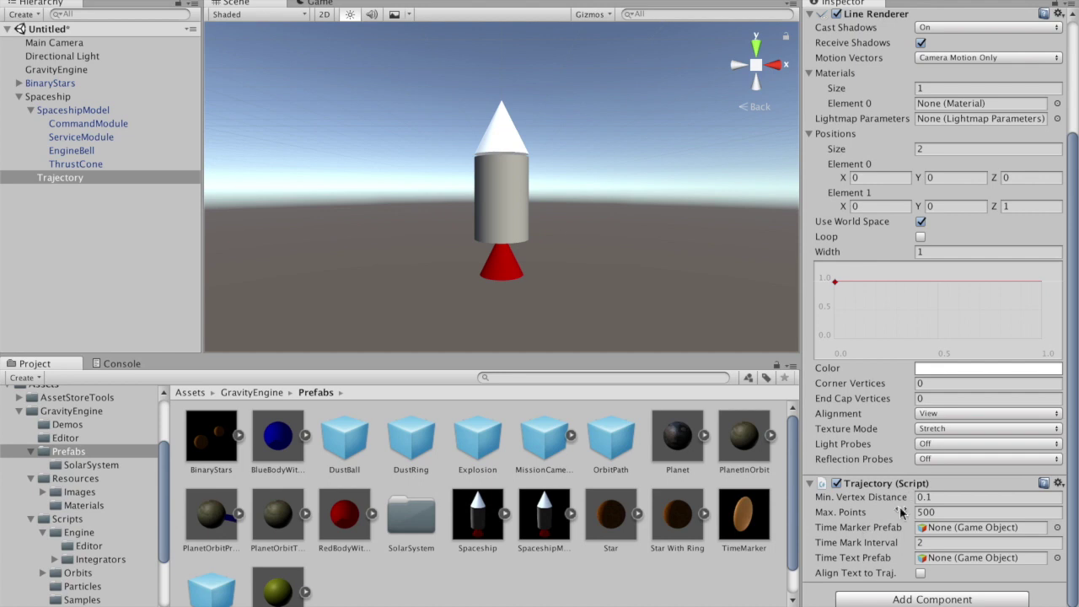
{"action": "scroll", "coordinate": [898, 514], "scroll_direction": "up", "scroll_amount": 4}
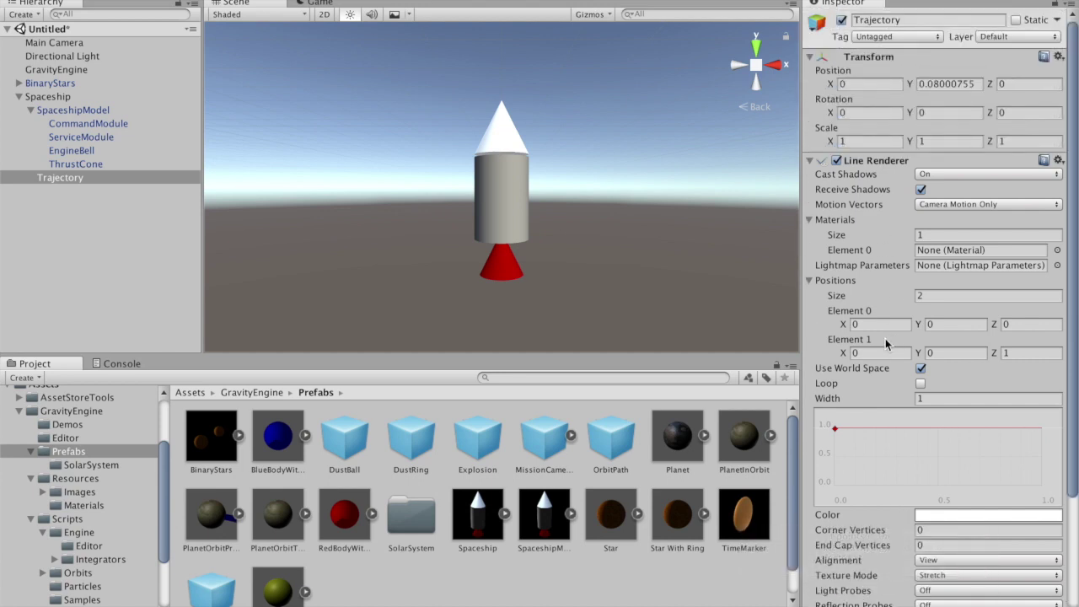
{"action": "scroll", "coordinate": [882, 291], "scroll_direction": "down", "scroll_amount": 4}
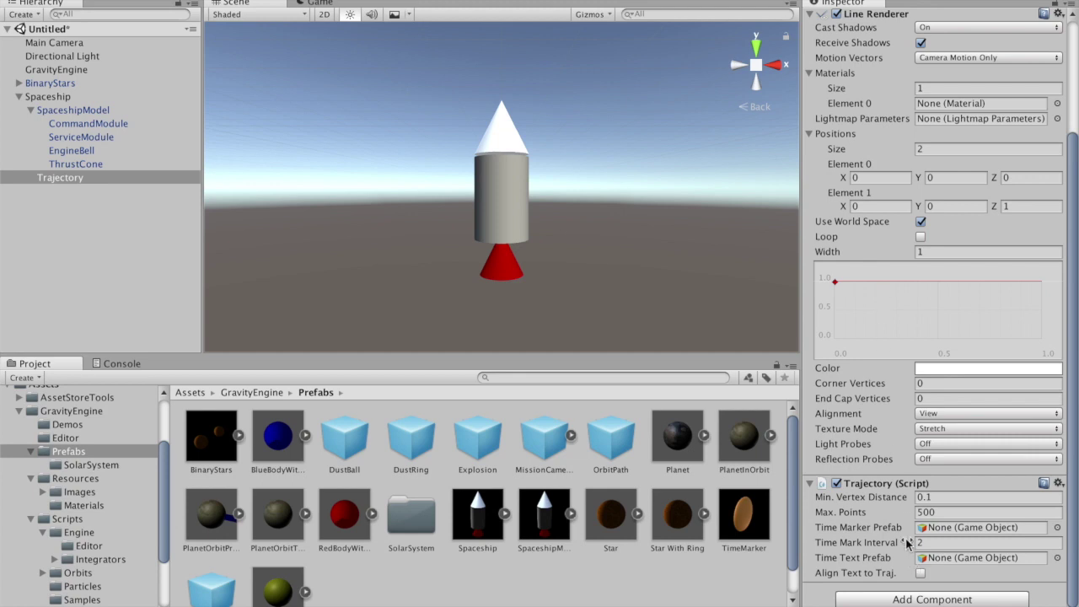
{"action": "mouse_move", "coordinate": [884, 520]}
Drag RedMat from the Resources folder onto Trajectory so its line renders red.
{"action": "left_click", "coordinate": [92, 481]}
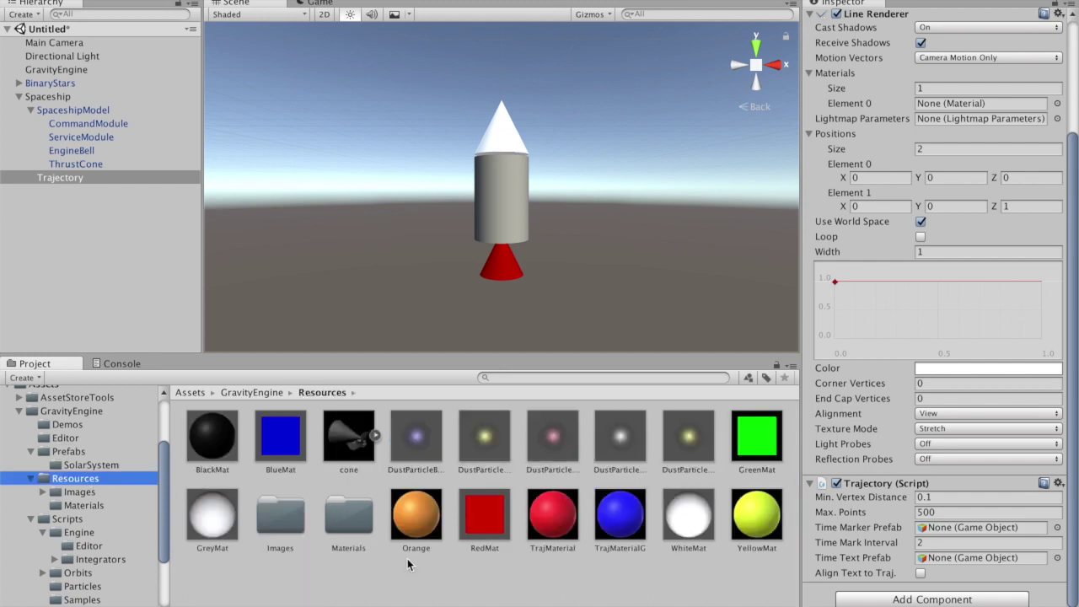
{"action": "left_click_drag", "start_coordinate": [493, 518], "coordinate": [68, 179]}
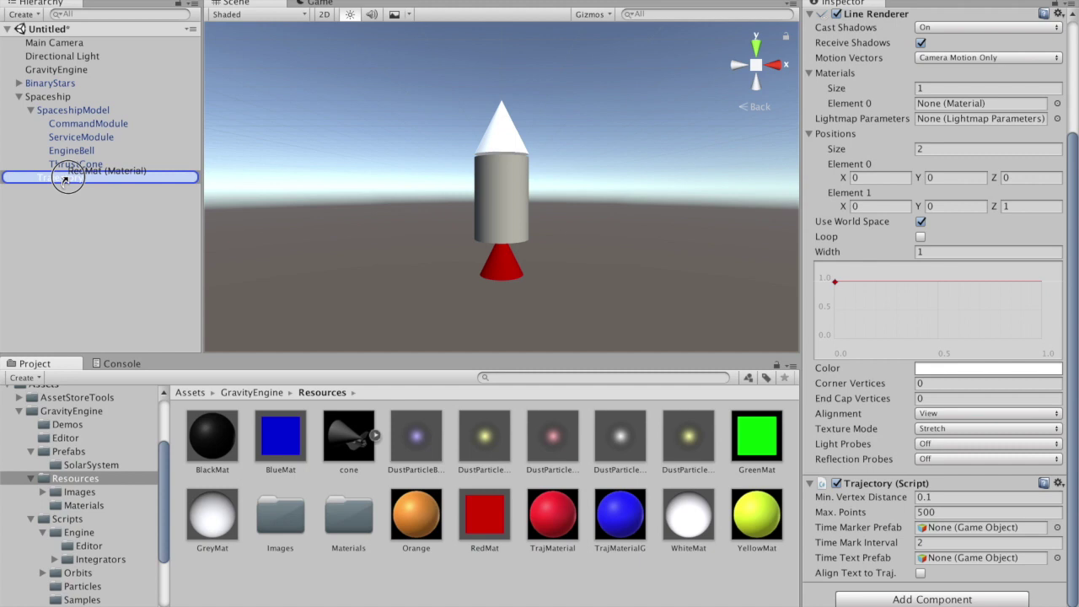
{"action": "left_click_drag", "start_coordinate": [66, 179], "coordinate": [67, 178]}
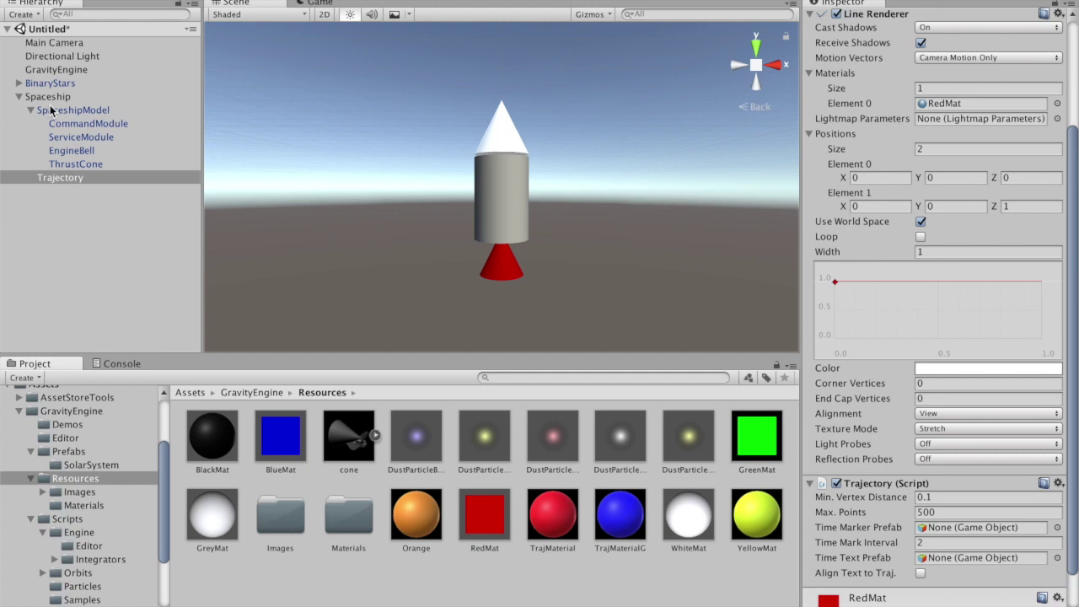
Enable Trajectory Prediction on the GravityEngine object.
{"action": "left_click", "coordinate": [66, 71]}
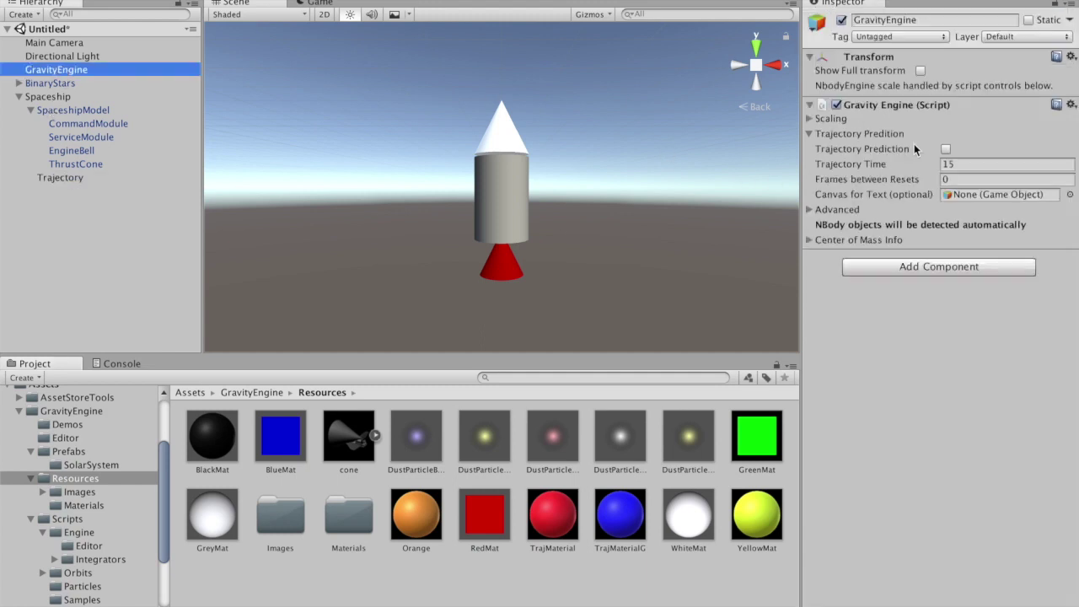
{"action": "left_click", "coordinate": [946, 150]}
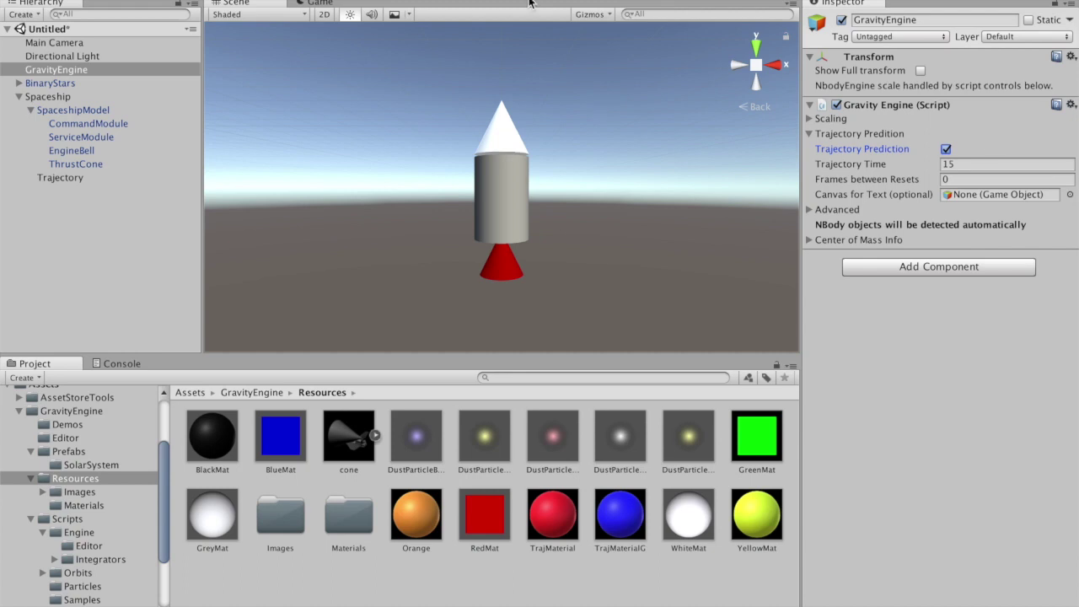
{"action": "left_click", "coordinate": [79, 43]}
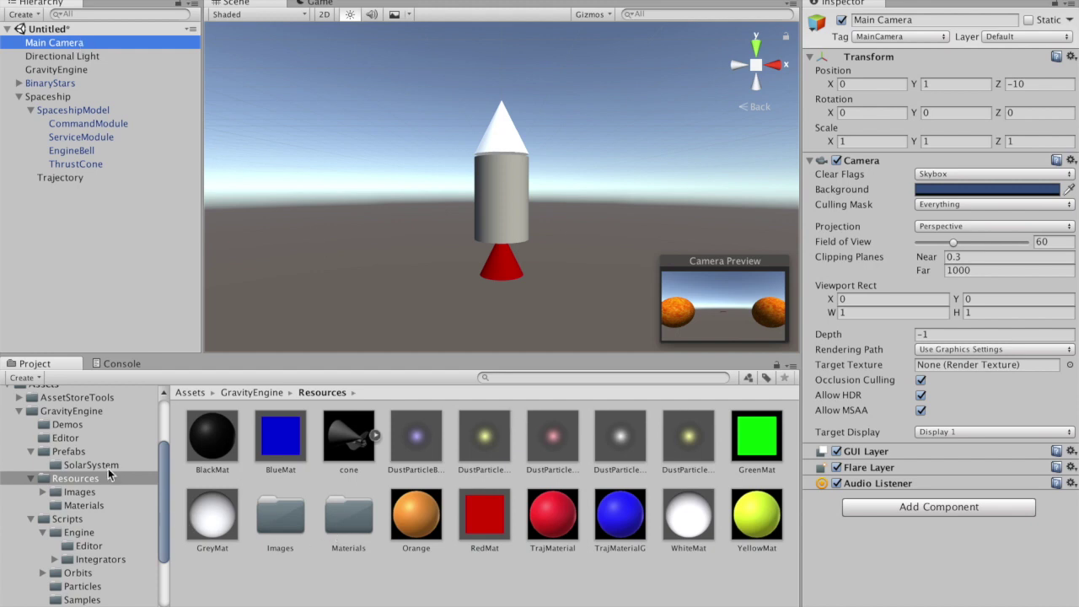
Add the MissionCamera prefab and set its child camera's Z position to -35.
{"action": "left_click", "coordinate": [84, 453]}
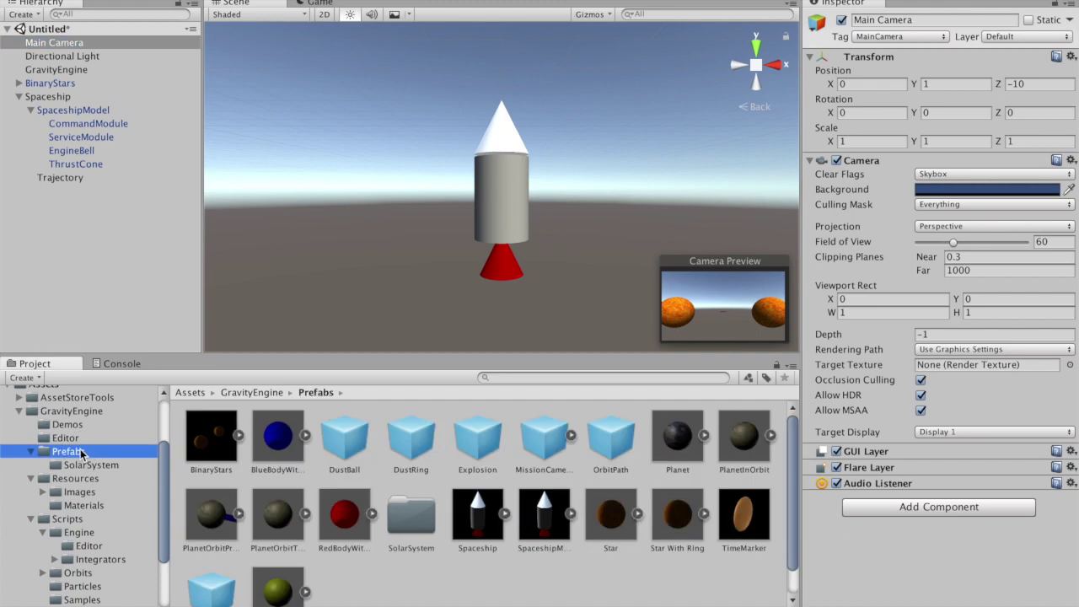
{"action": "left_click_drag", "start_coordinate": [546, 434], "coordinate": [67, 225]}
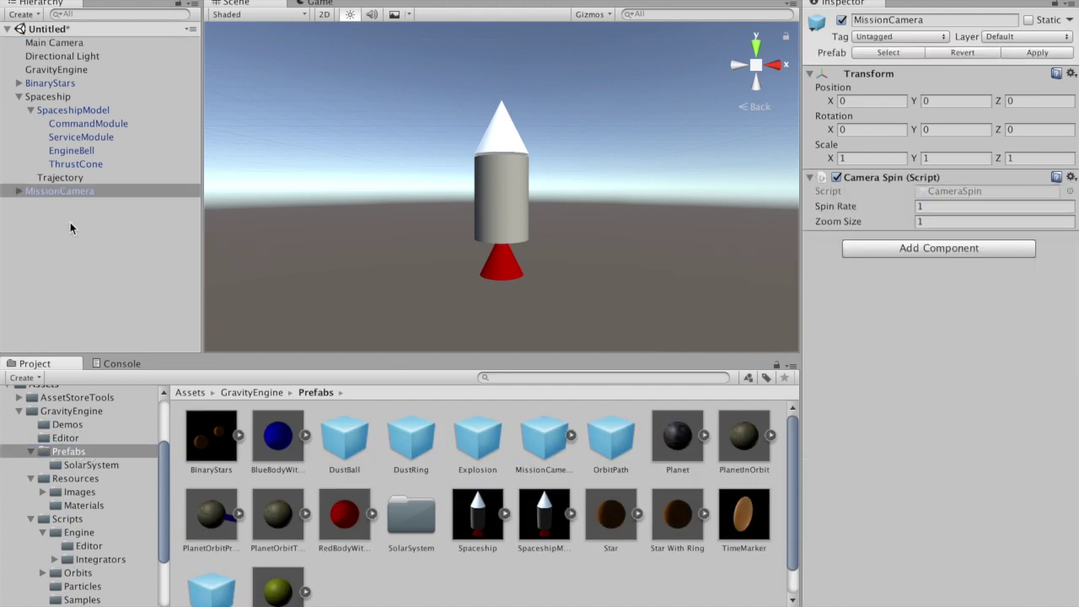
{"action": "left_click", "coordinate": [19, 192]}
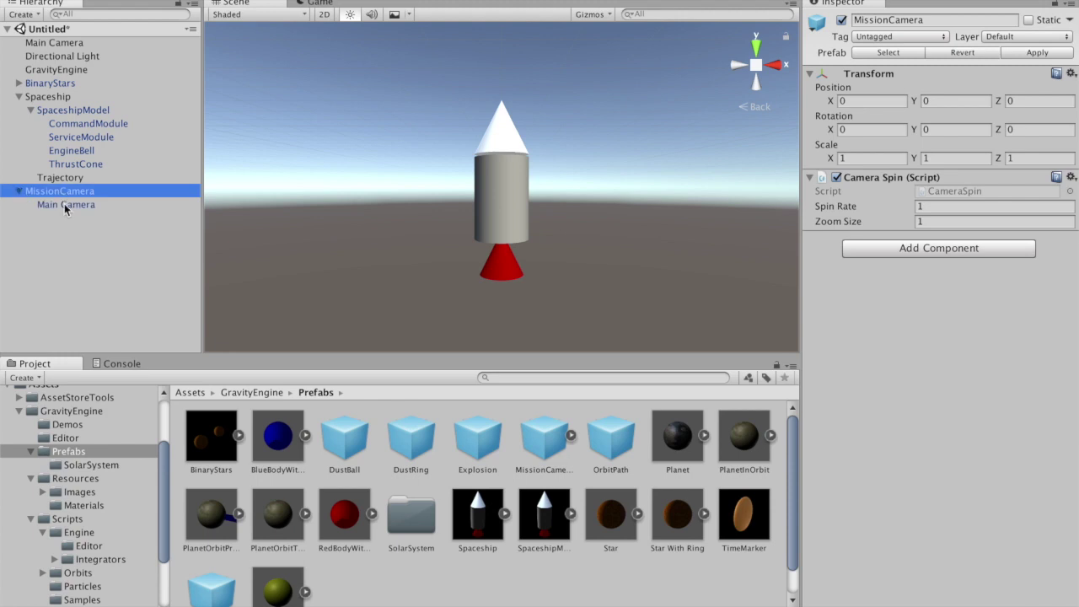
{"action": "left_click", "coordinate": [66, 206]}
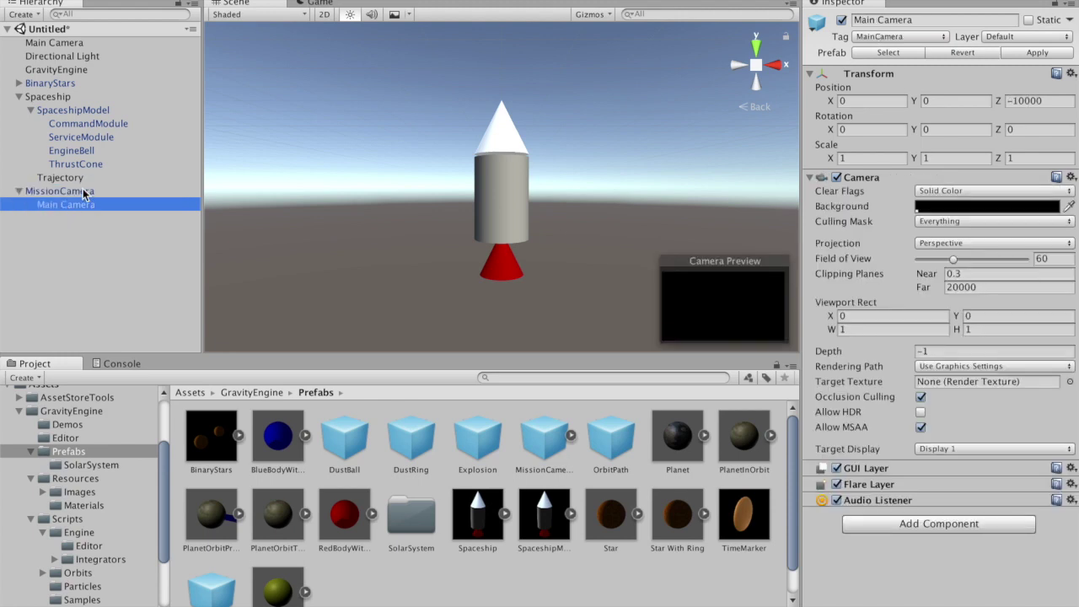
{"action": "left_click", "coordinate": [83, 192]}
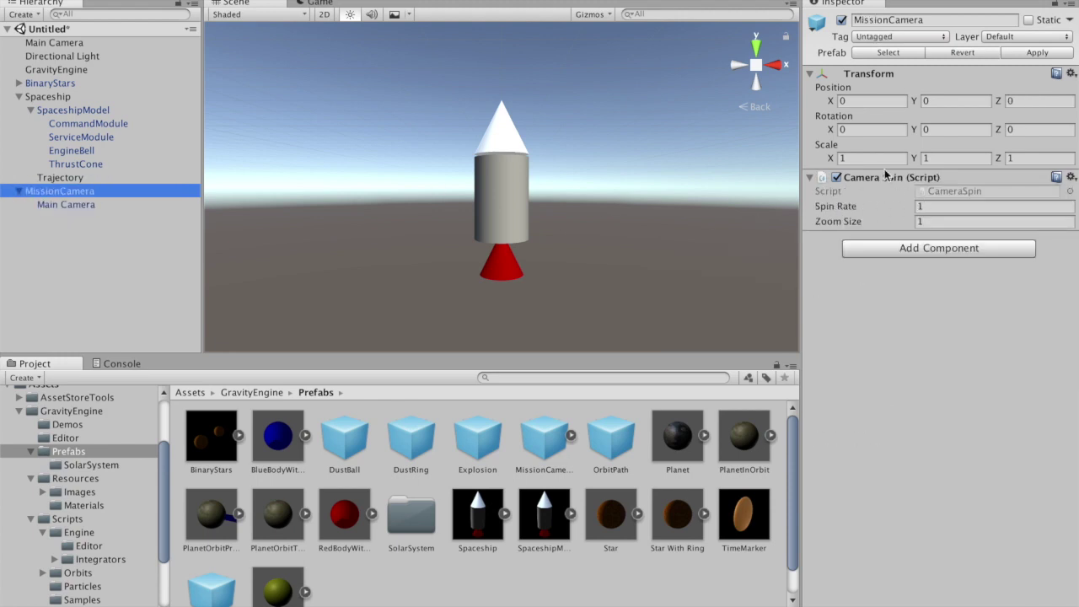
{"action": "left_click", "coordinate": [81, 205]}
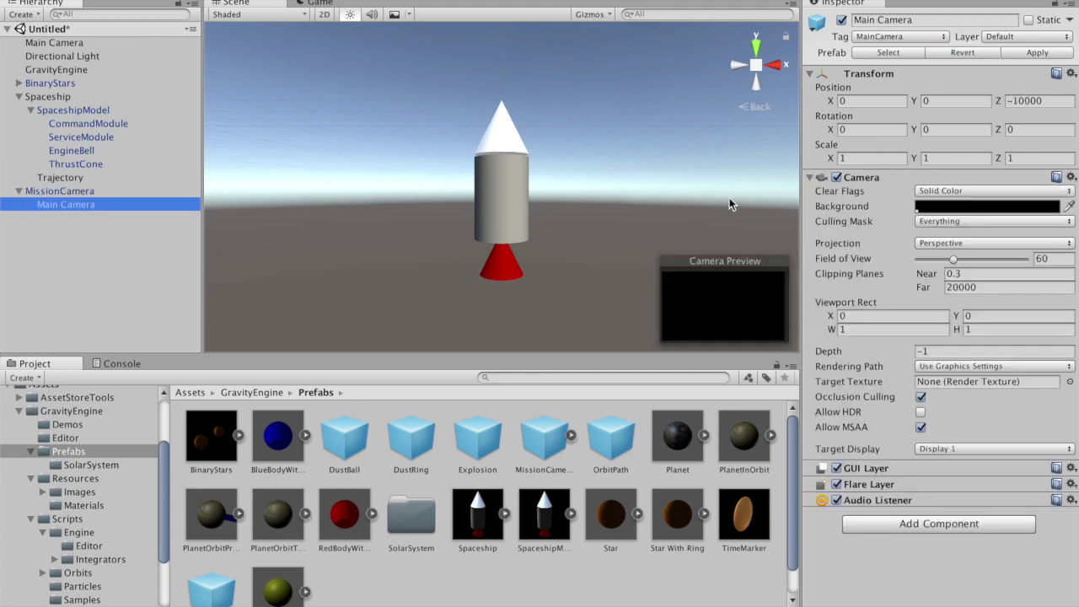
{"action": "left_click", "coordinate": [1047, 100]}
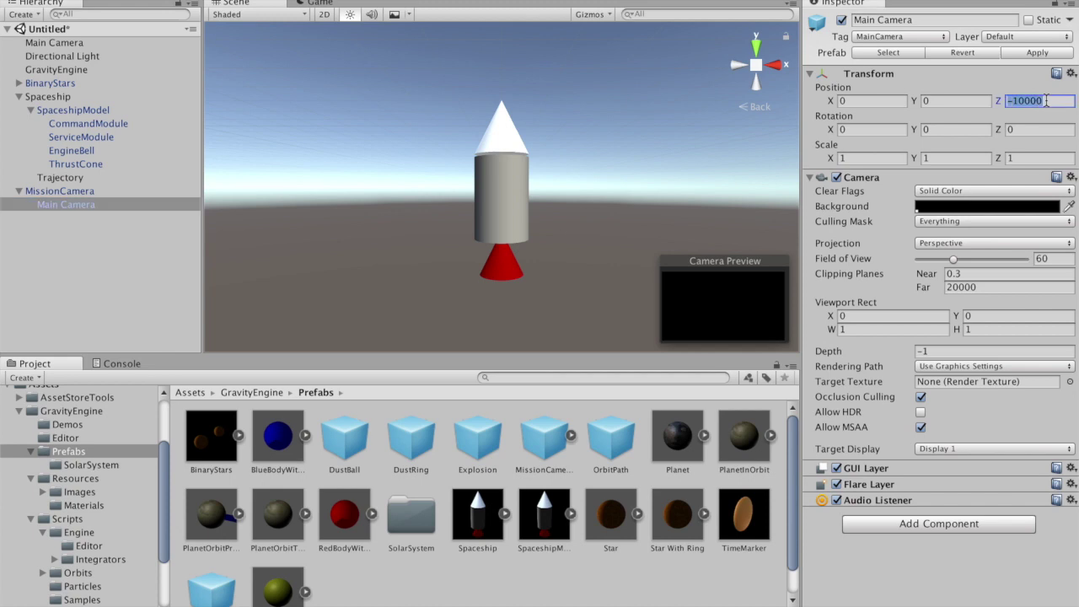
{"action": "type", "text": "-35"}
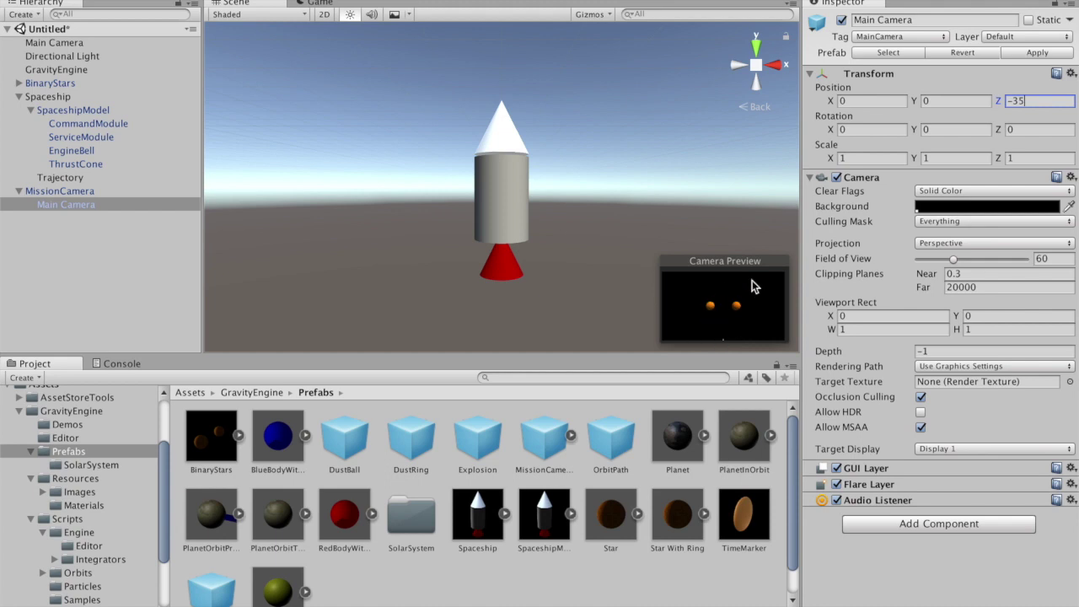
Delete the original Main Camera from the scene.
{"action": "left_click", "coordinate": [70, 44]}
{"action": "right_click", "coordinate": [70, 45]}
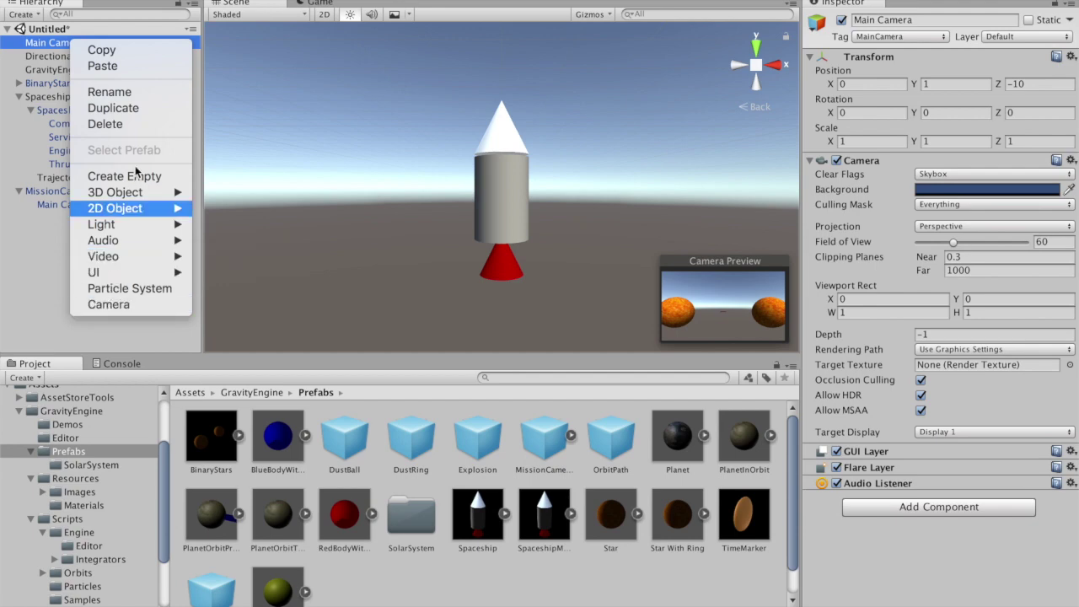
{"action": "left_click", "coordinate": [135, 124]}
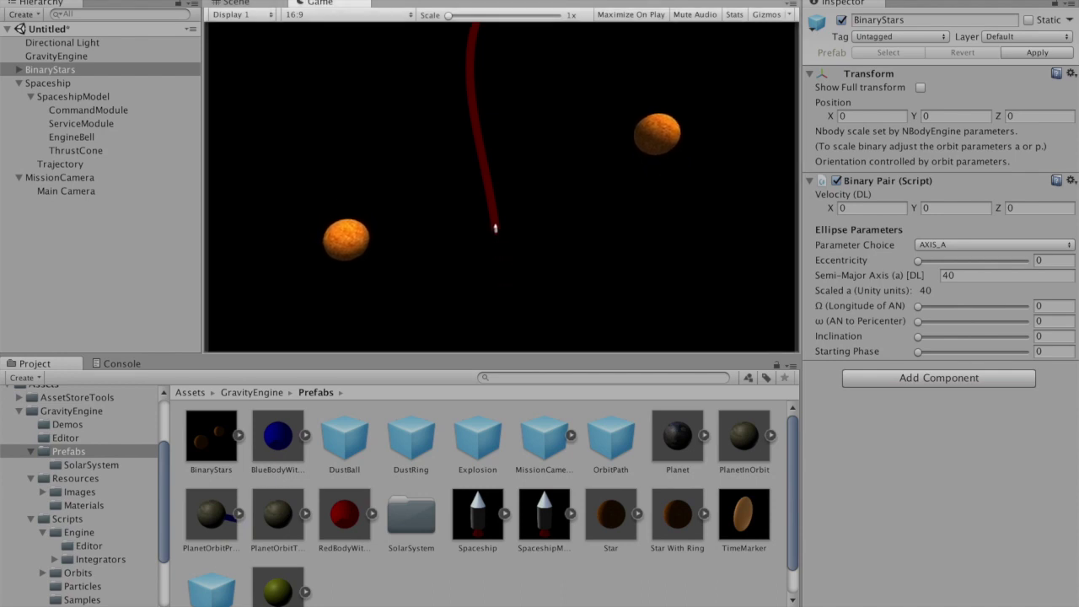
Stop play mode and set the Trajectory Line Renderer width from 1 to 0.4.
{"action": "key", "text": "ctrl+p"}
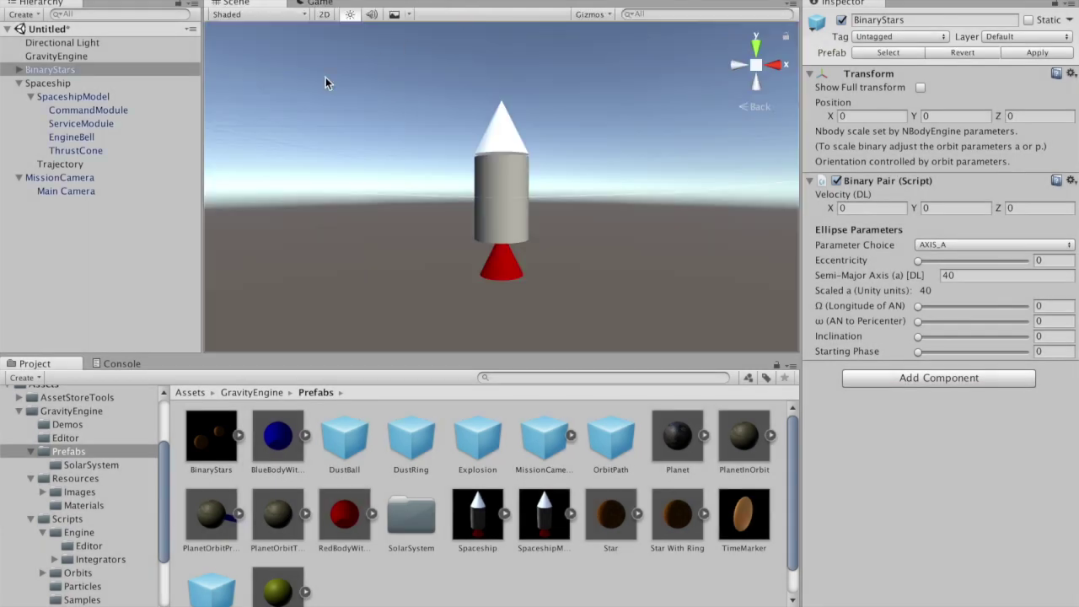
{"action": "left_click", "coordinate": [80, 164]}
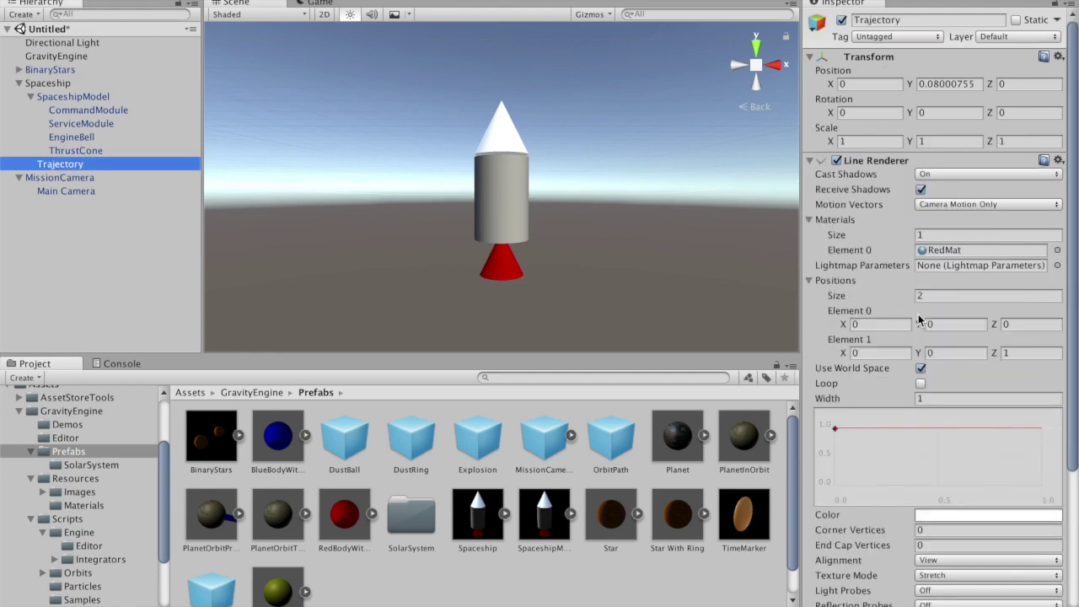
{"action": "scroll", "coordinate": [919, 319], "scroll_direction": "down", "scroll_amount": 3}
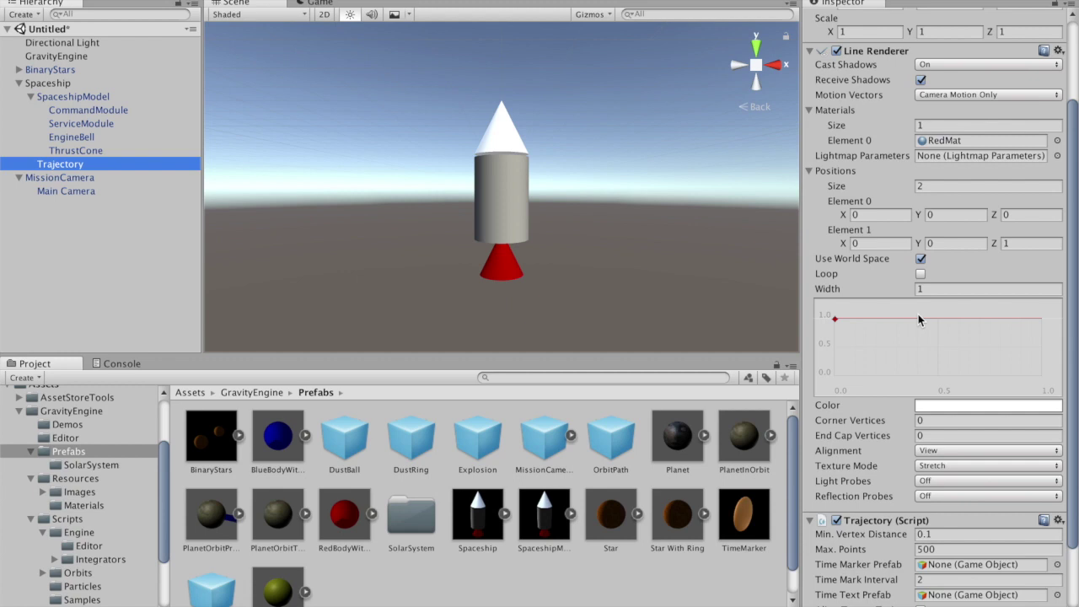
{"action": "left_click", "coordinate": [928, 290]}
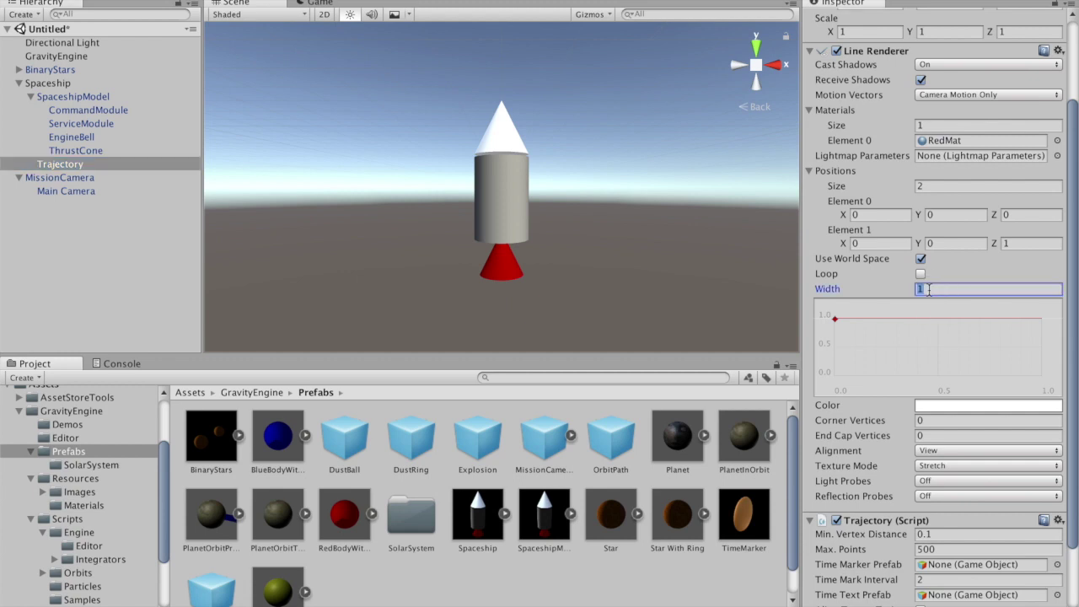
{"action": "type", "text": ".4"}
{"action": "left_click", "coordinate": [64, 84]}
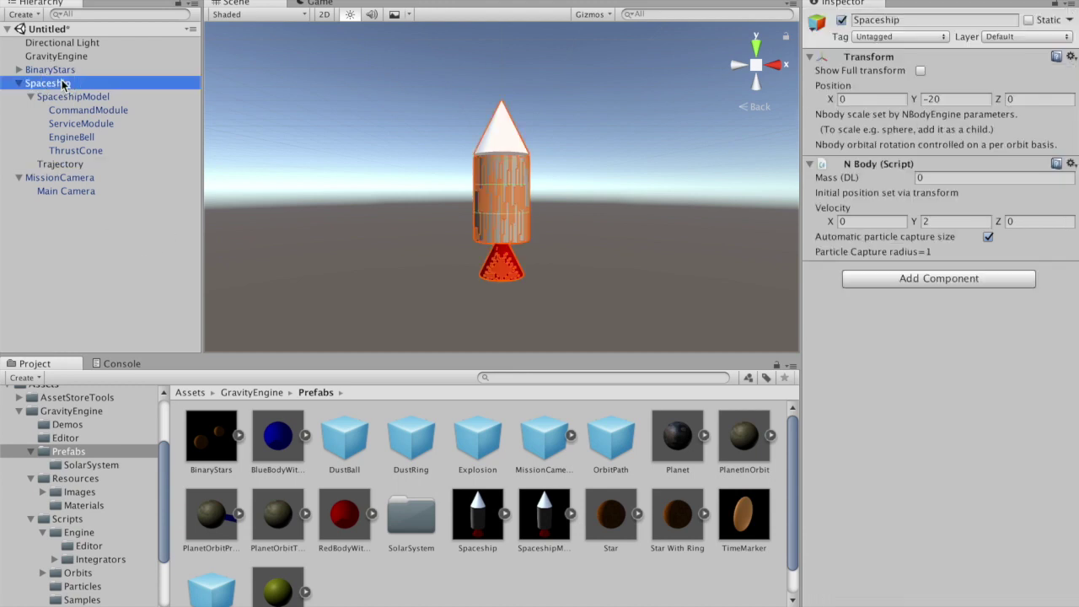
Set the Spaceship's N Body Velocity X to 0.5.
{"action": "left_click", "coordinate": [857, 222]}
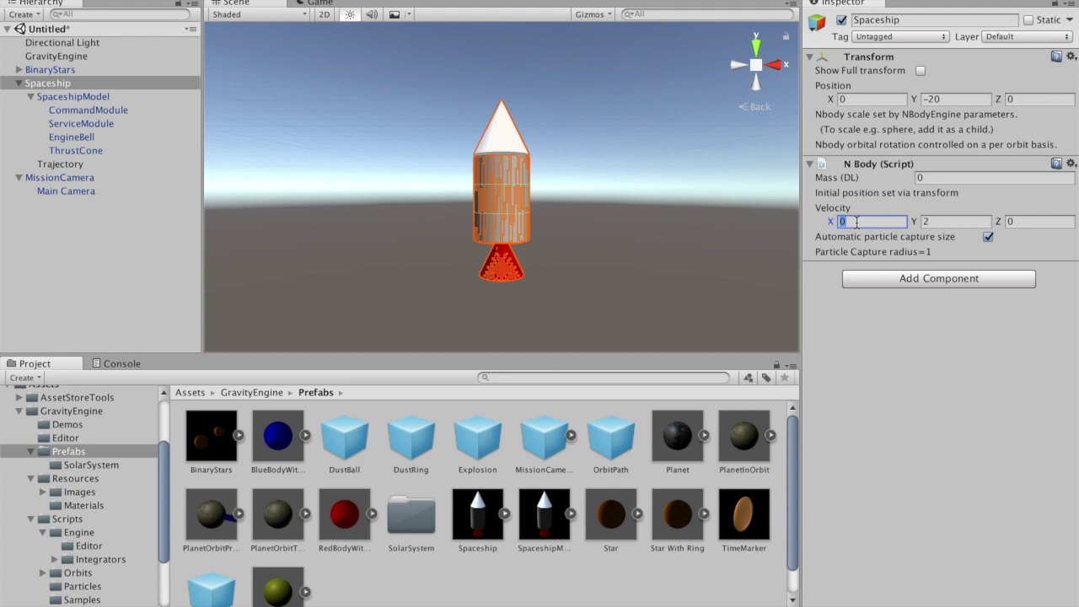
{"action": "type", "text": ".5"}
{"action": "key", "text": "Return"}
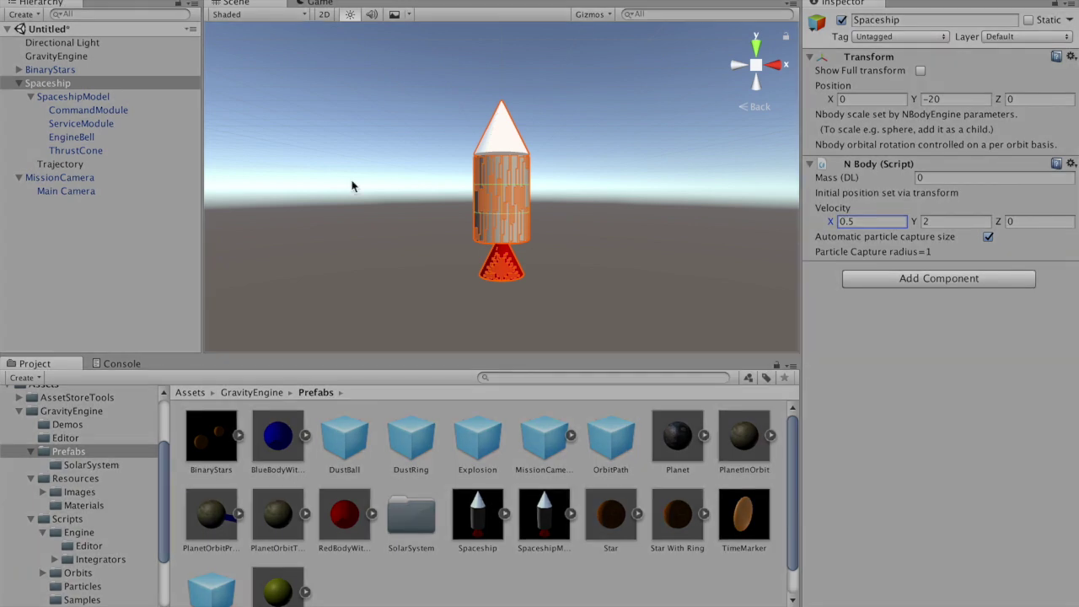
Test-run the scene to watch the thinner red predicted path, then stop it.
{"action": "key", "text": "ctrl+p"}
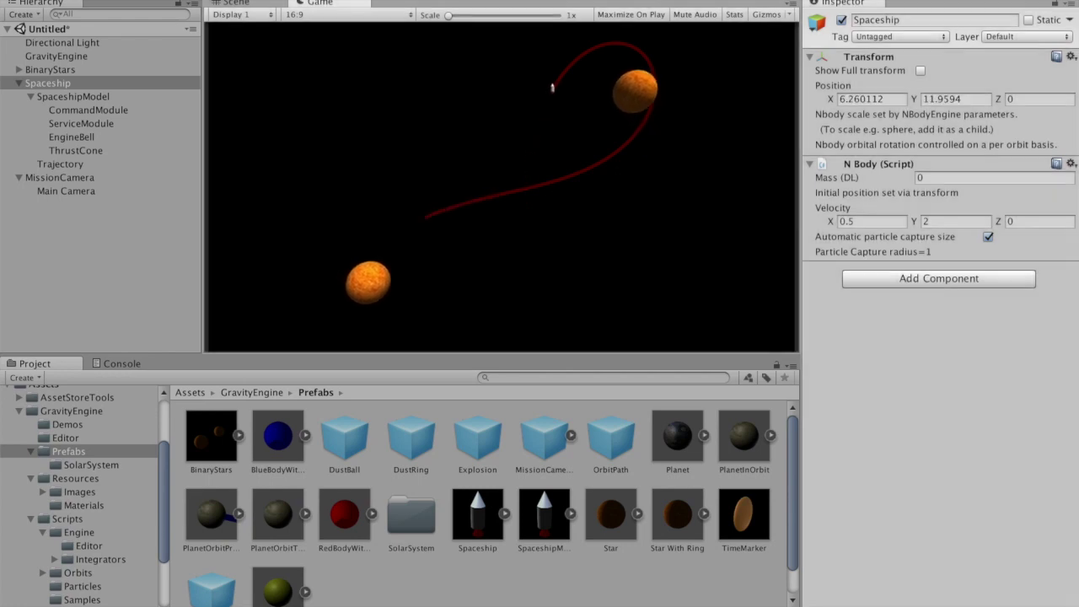
{"action": "key", "text": "ctrl+p"}
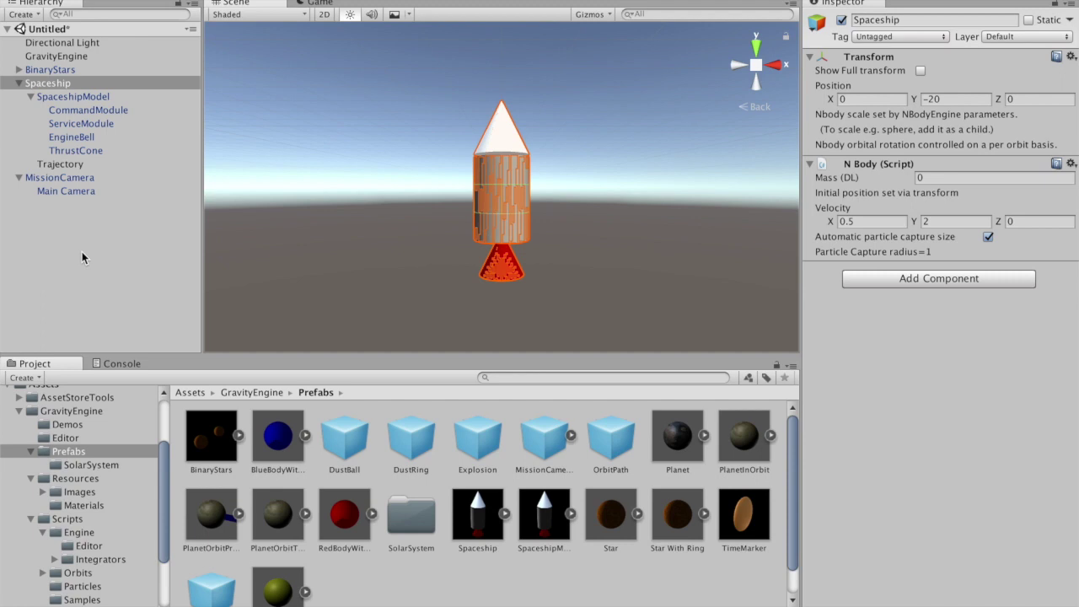
{"action": "left_click", "coordinate": [67, 165]}
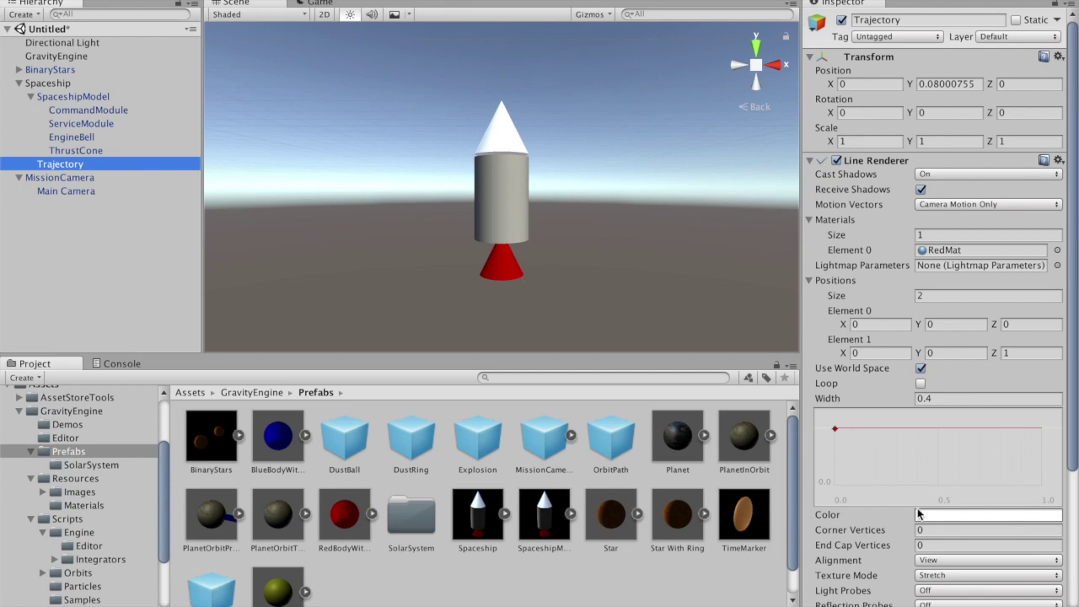
Assign the TimeMarker prefab as Time Marker Prefab and set Time Mark Interval to 2.5.
{"action": "scroll", "coordinate": [920, 517], "scroll_direction": "down", "scroll_amount": 5}
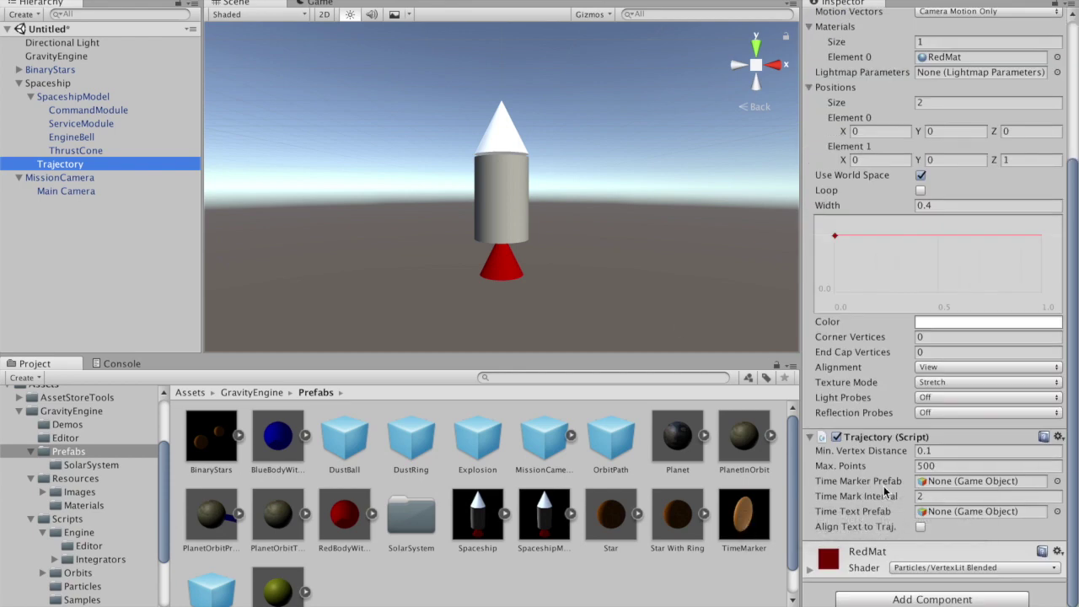
{"action": "mouse_move", "coordinate": [830, 484]}
{"action": "mouse_move", "coordinate": [744, 529]}
{"action": "left_mouse_down"}
{"action": "mouse_move", "coordinate": [969, 478]}
{"action": "mouse_move", "coordinate": [963, 483]}
{"action": "left_mouse_up"}
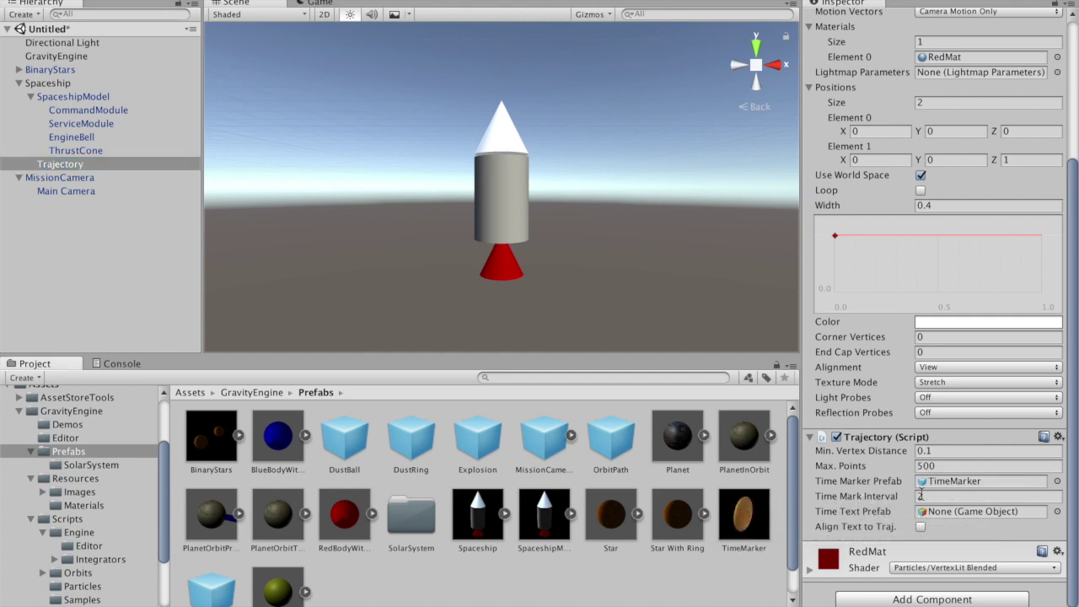
{"action": "left_click", "coordinate": [930, 496]}
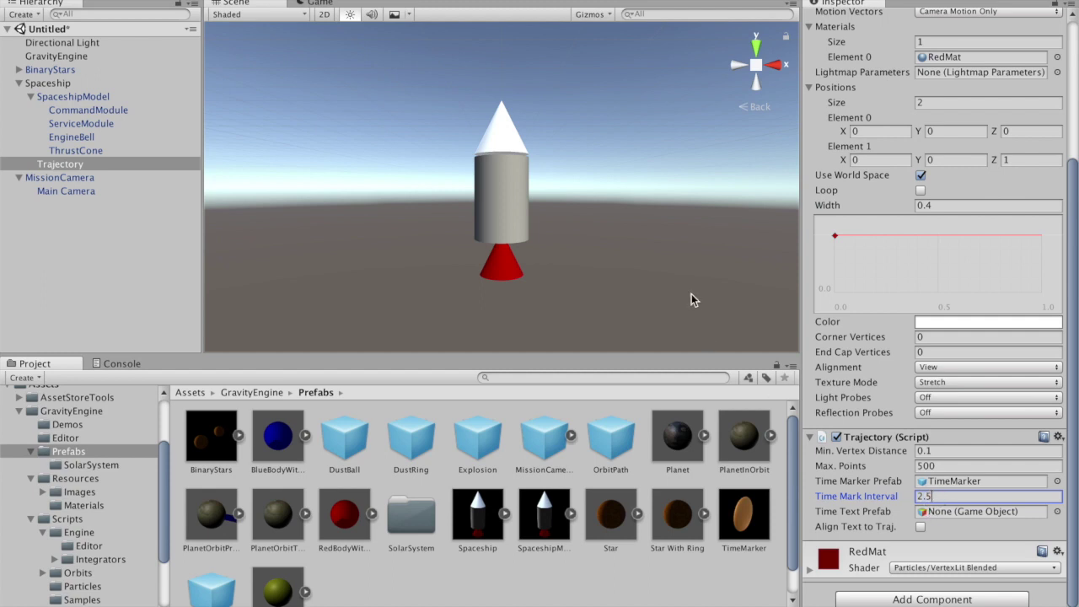
{"action": "left_click", "coordinate": [687, 272]}
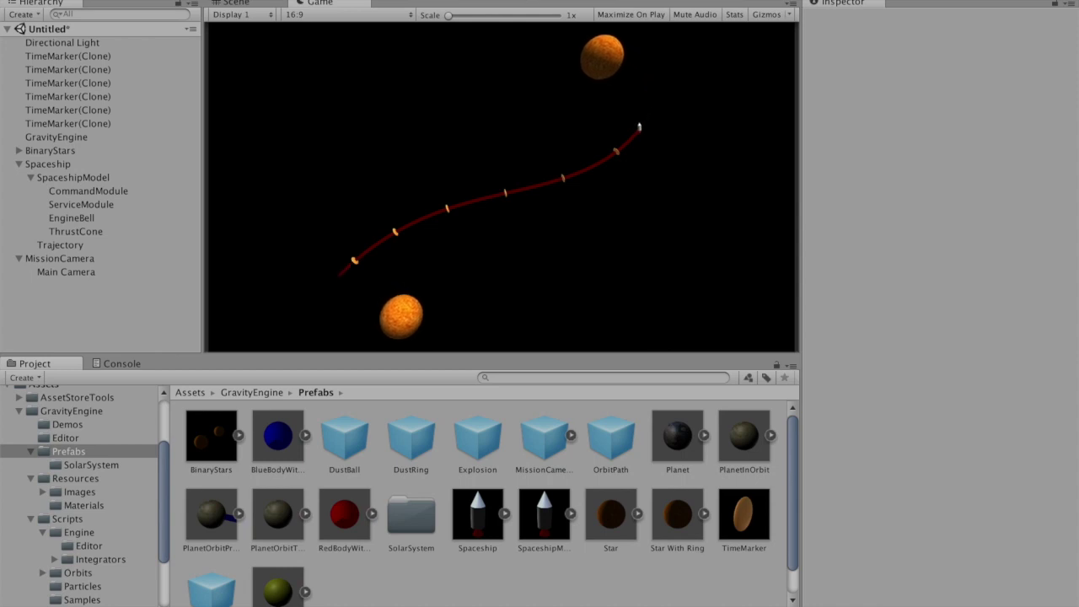
Exit play mode and set TrajectoryText as the Trajectory's Time Text Prefab.
{"action": "key", "text": "super+p"}
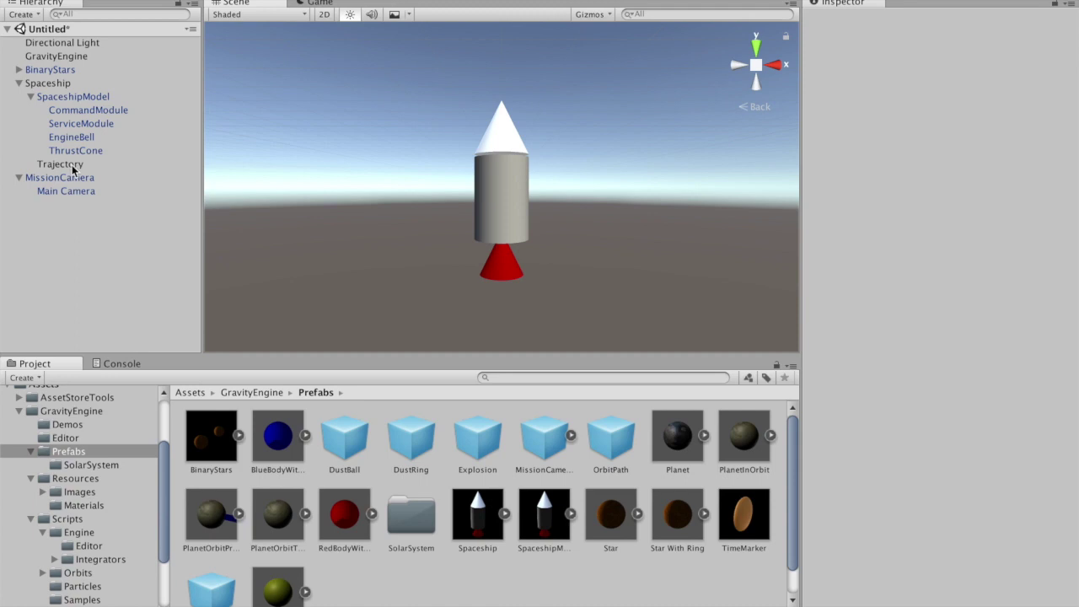
{"action": "left_click", "coordinate": [73, 167]}
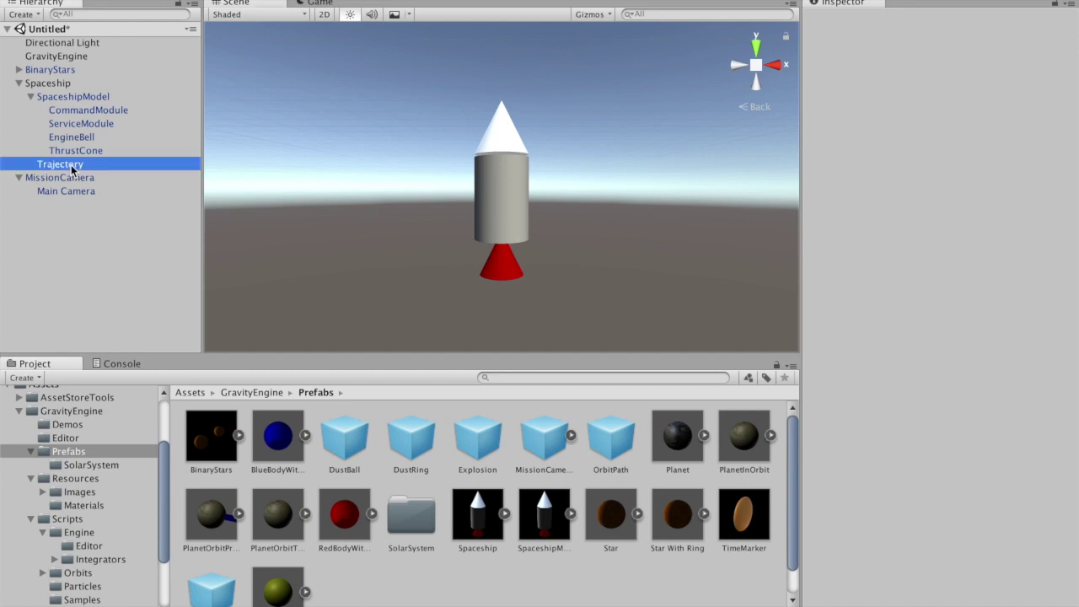
{"action": "scroll", "coordinate": [873, 553], "scroll_direction": "down", "scroll_amount": 5}
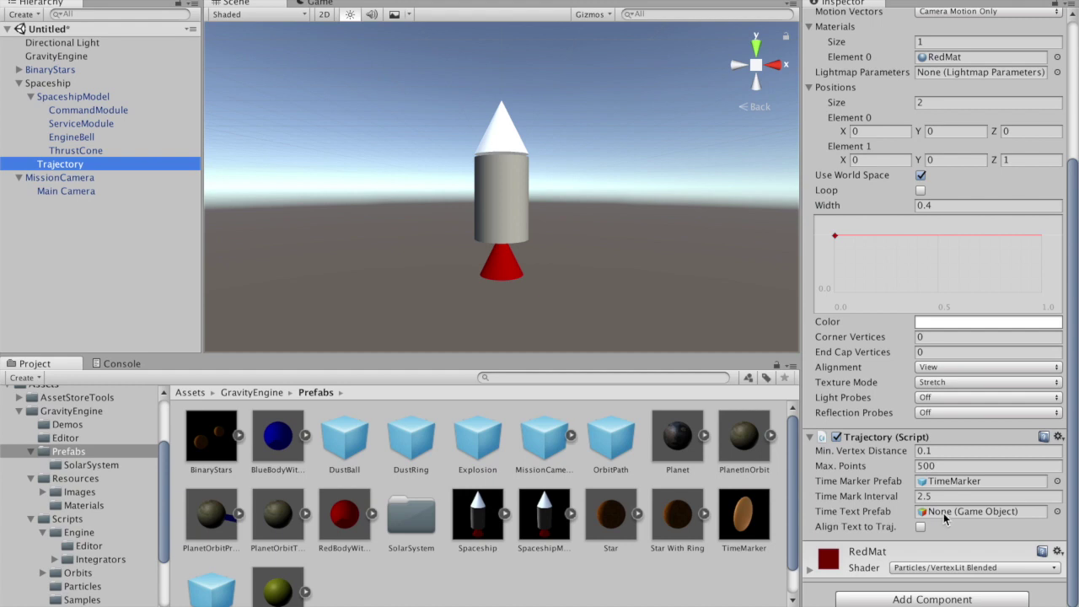
{"action": "scroll", "coordinate": [347, 554], "scroll_direction": "down", "scroll_amount": 1}
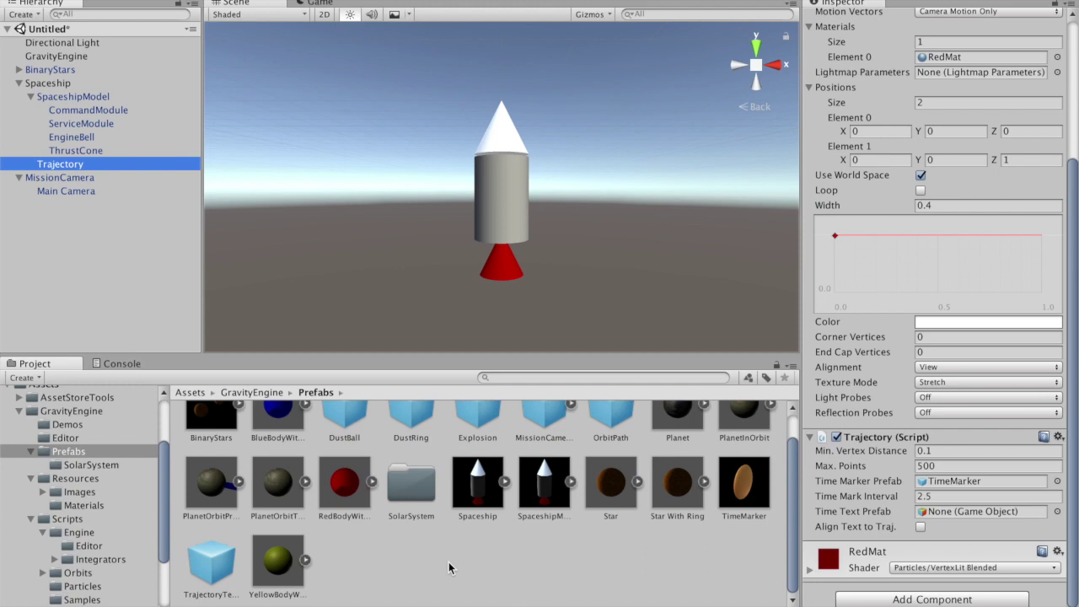
{"action": "left_click_drag", "start_coordinate": [215, 564], "coordinate": [944, 515]}
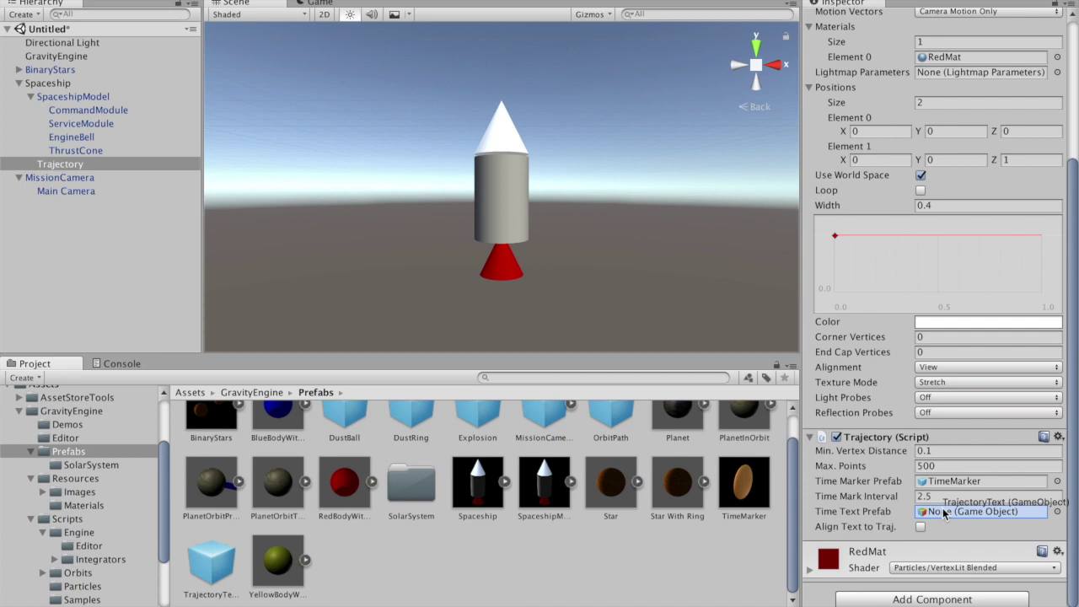
{"action": "left_click_drag", "start_coordinate": [943, 514], "coordinate": [942, 515]}
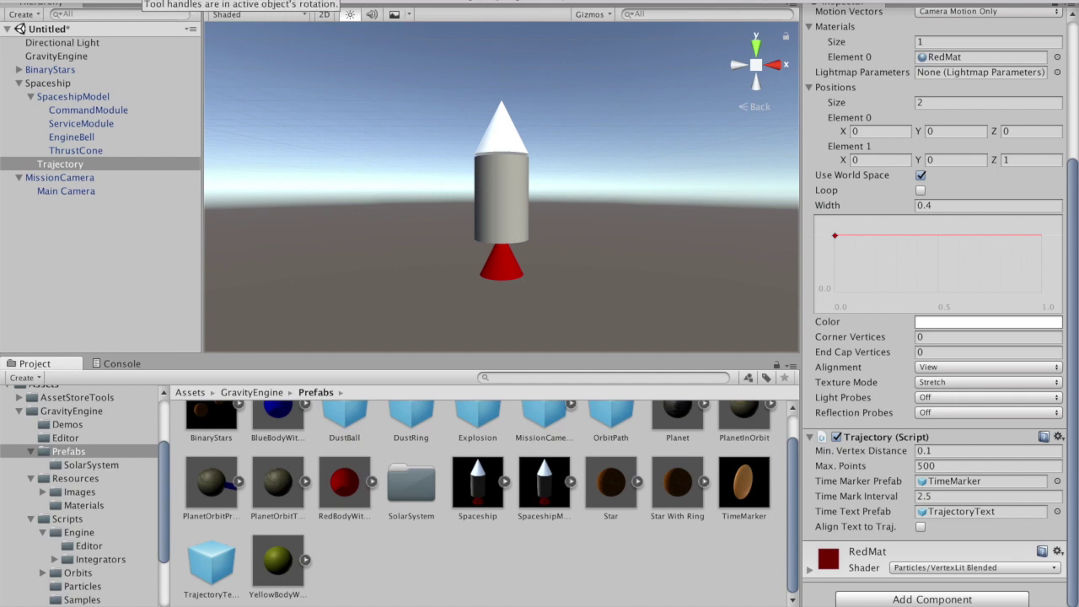
{"action": "left_click", "coordinate": [228, 0]}
Create a UI Canvas with its Render Mode set to World Space.
{"action": "mouse_move", "coordinate": [253, 108]}
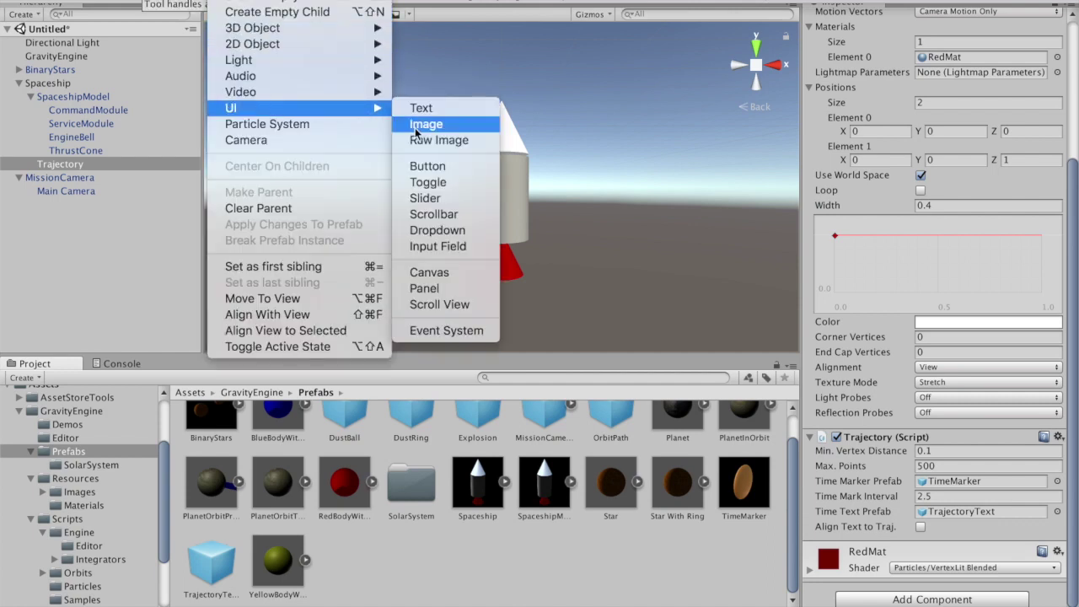
{"action": "left_click", "coordinate": [446, 274]}
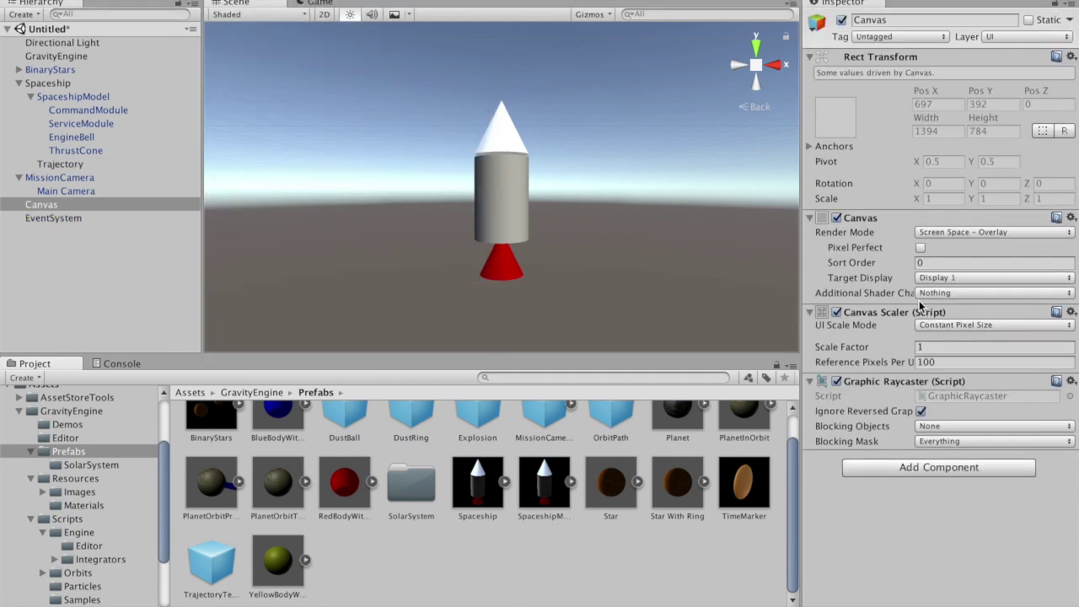
{"action": "left_click", "coordinate": [990, 234]}
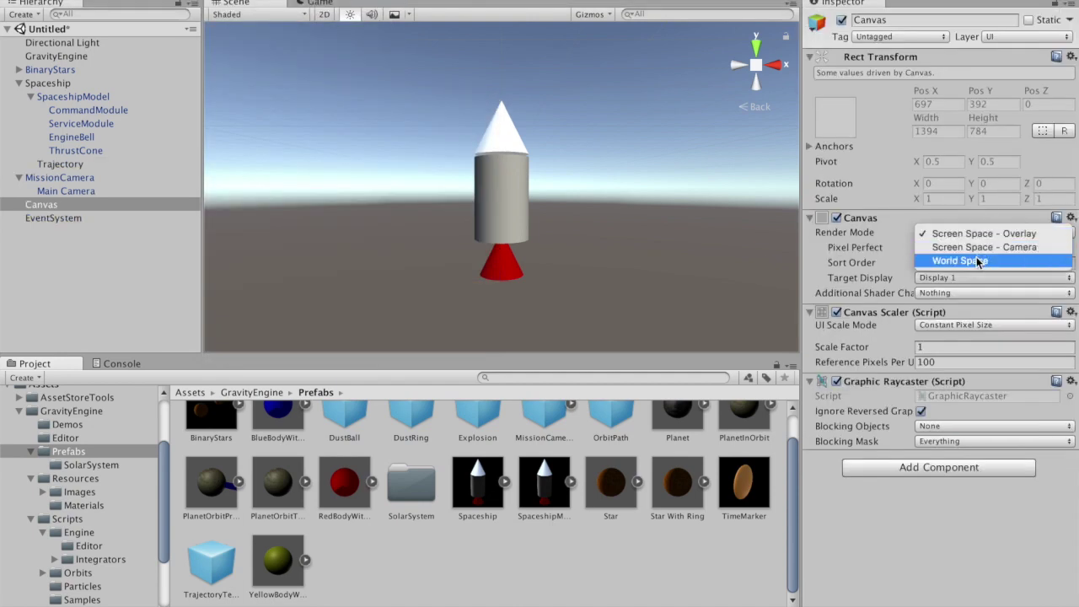
{"action": "left_click", "coordinate": [978, 262]}
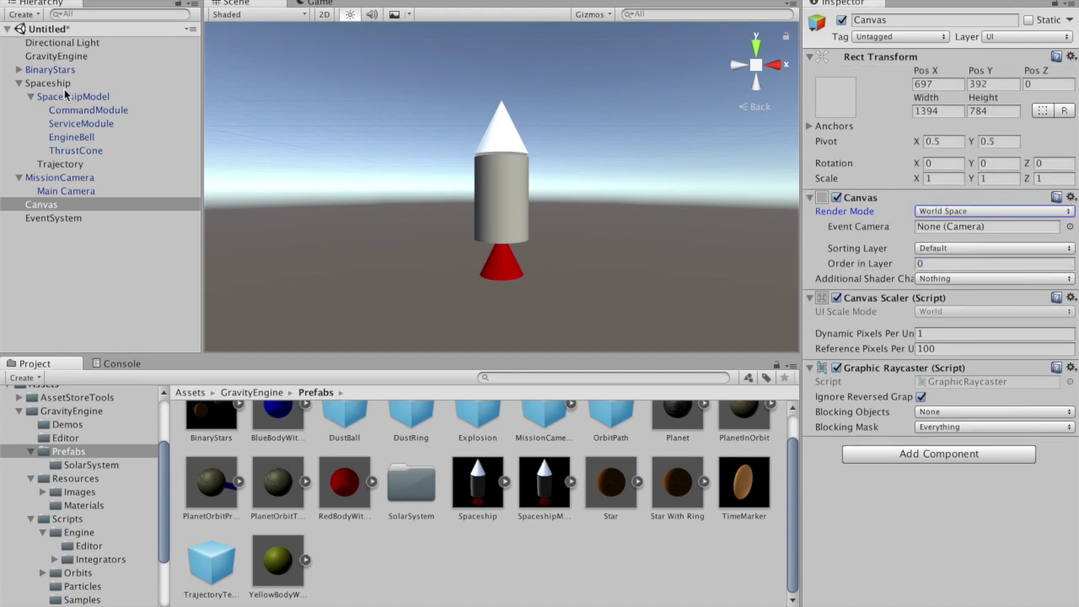
Rename the new Canvas to 'TimeMArkerCanvas'.
{"action": "left_click", "coordinate": [57, 57]}
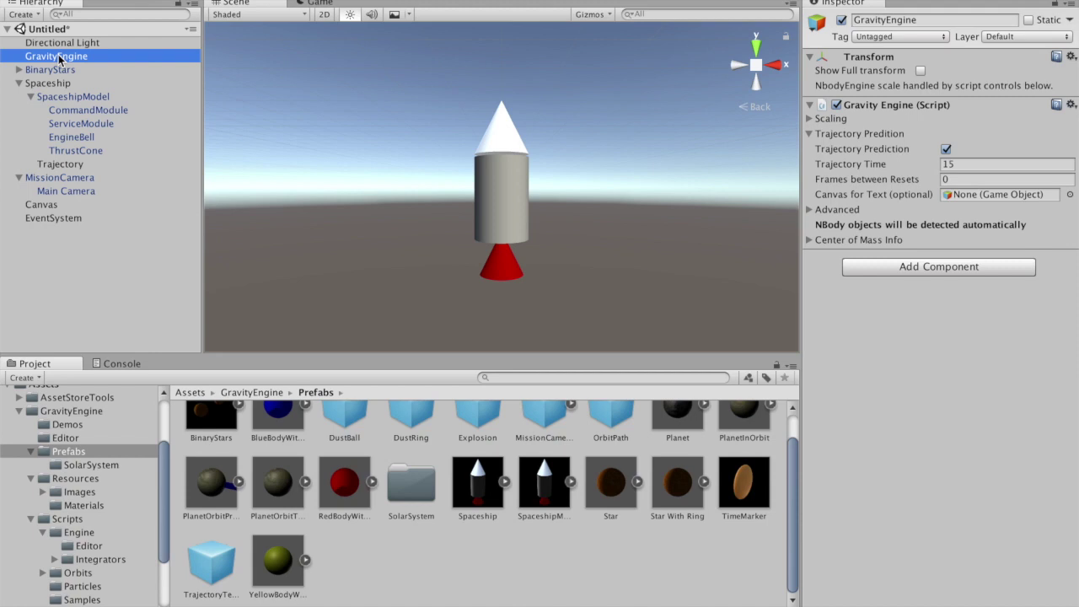
{"action": "left_click", "coordinate": [42, 205]}
{"action": "left_click", "coordinate": [51, 206]}
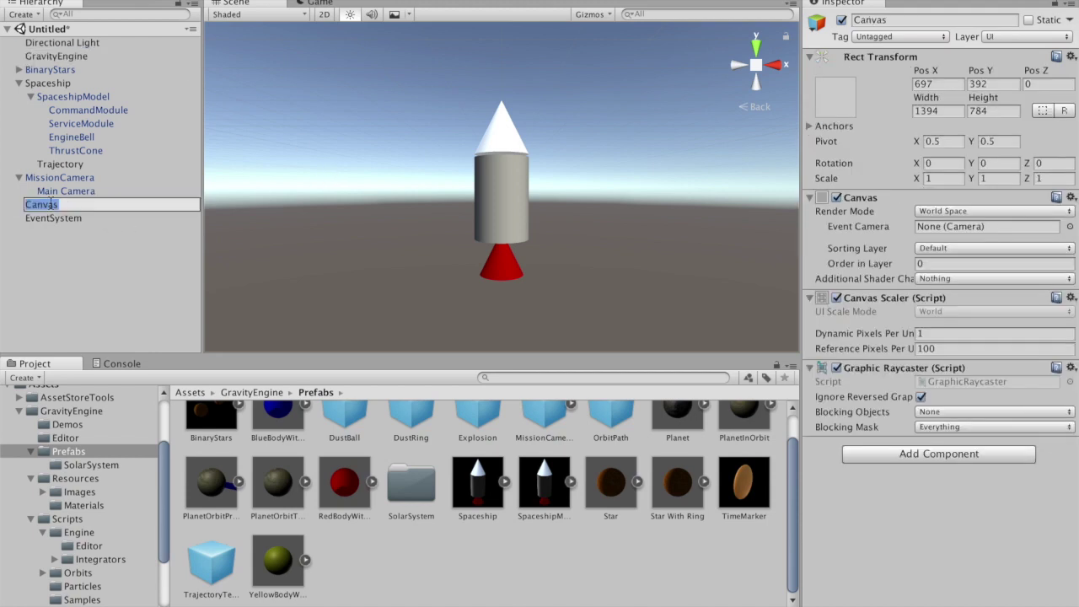
{"action": "type", "text": "Ti"}
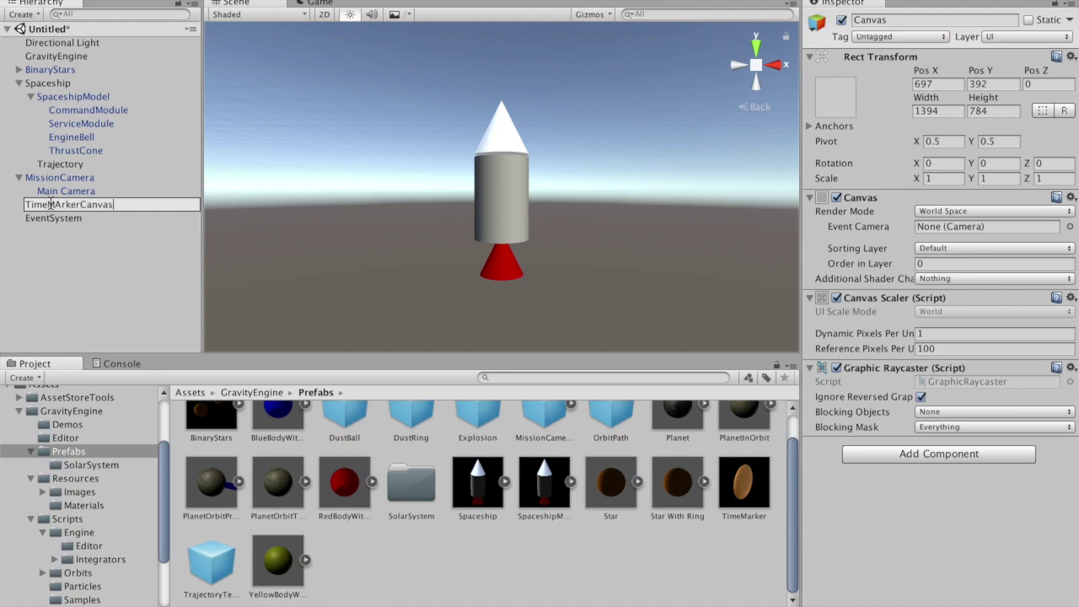
{"action": "type", "text": "meMArkerCanvas"}
{"action": "key", "text": "Return"}
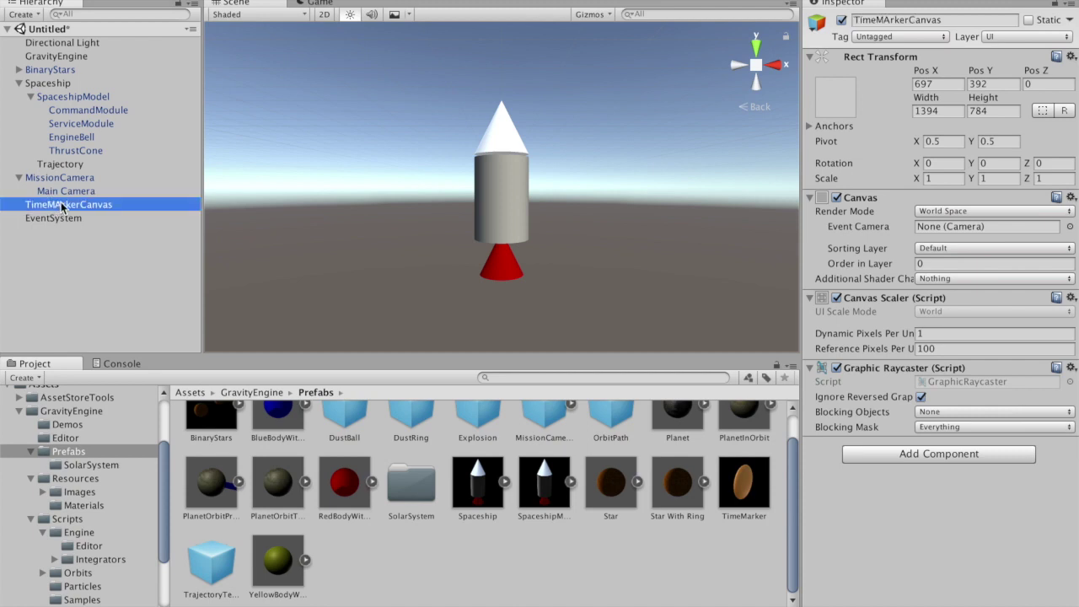
{"action": "left_click", "coordinate": [63, 56]}
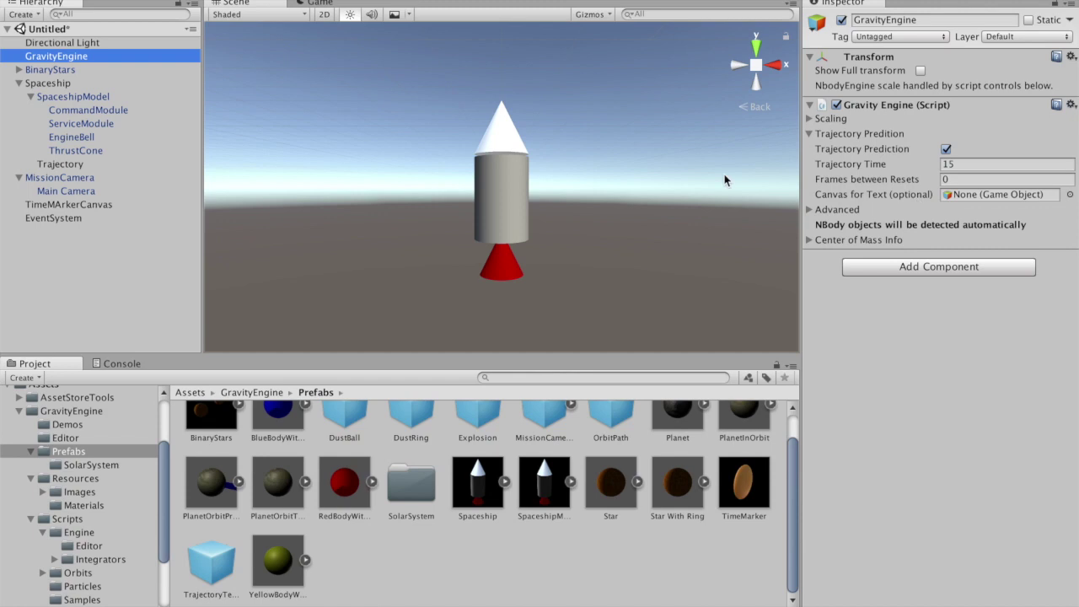
Set TimeMArkerCanvas as the GravityEngine's Canvas for Text, then play and stop the scene.
{"action": "left_click_drag", "start_coordinate": [71, 209], "coordinate": [1002, 198]}
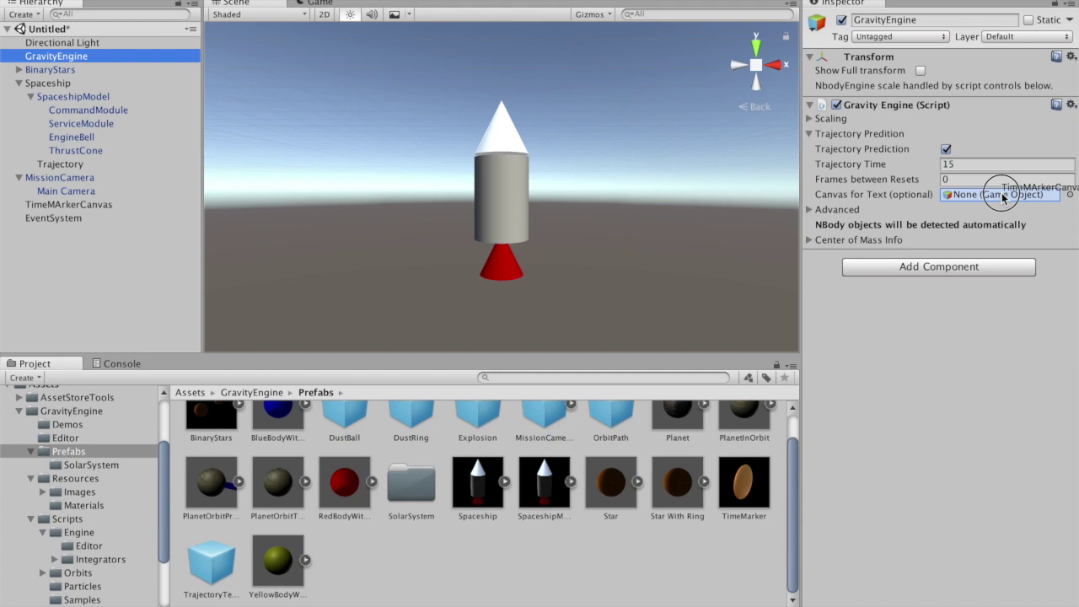
{"action": "left_click_drag", "start_coordinate": [1003, 197], "coordinate": [1002, 197]}
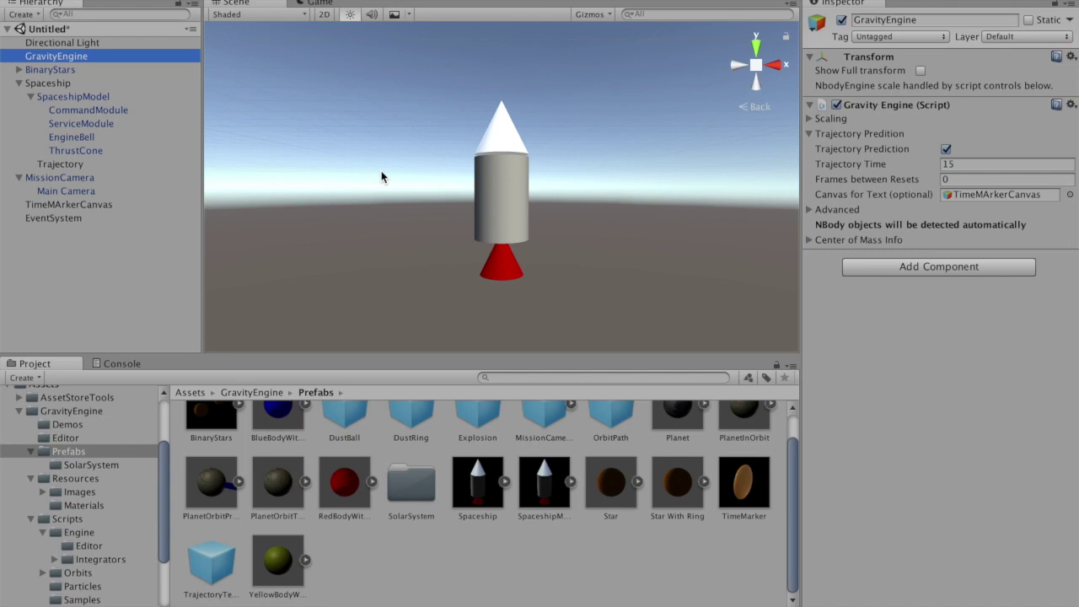
{"action": "key", "text": "super+p"}
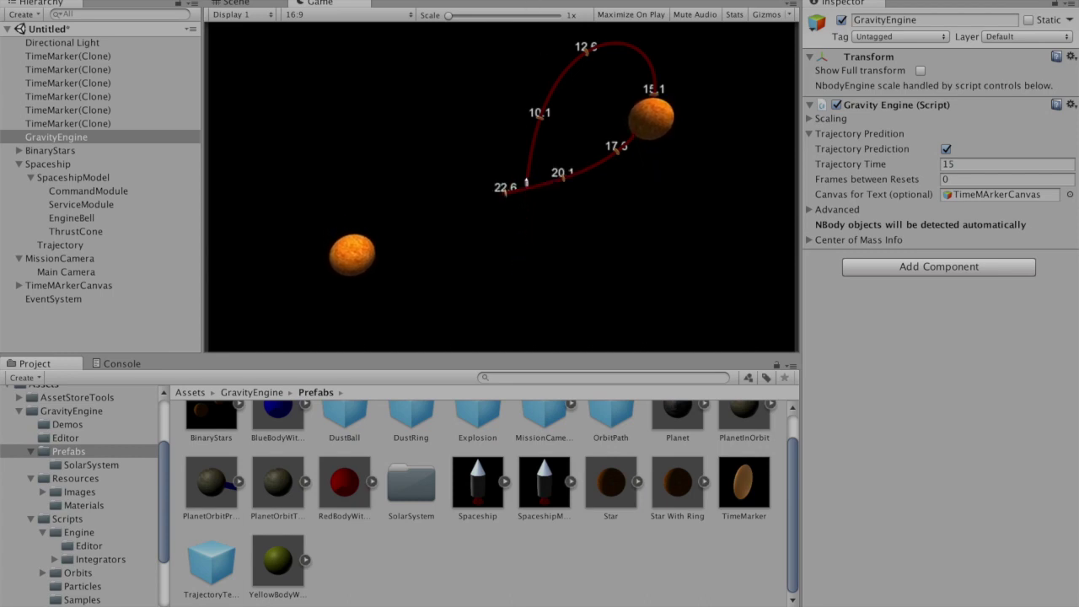
{"action": "key", "text": "super+p"}
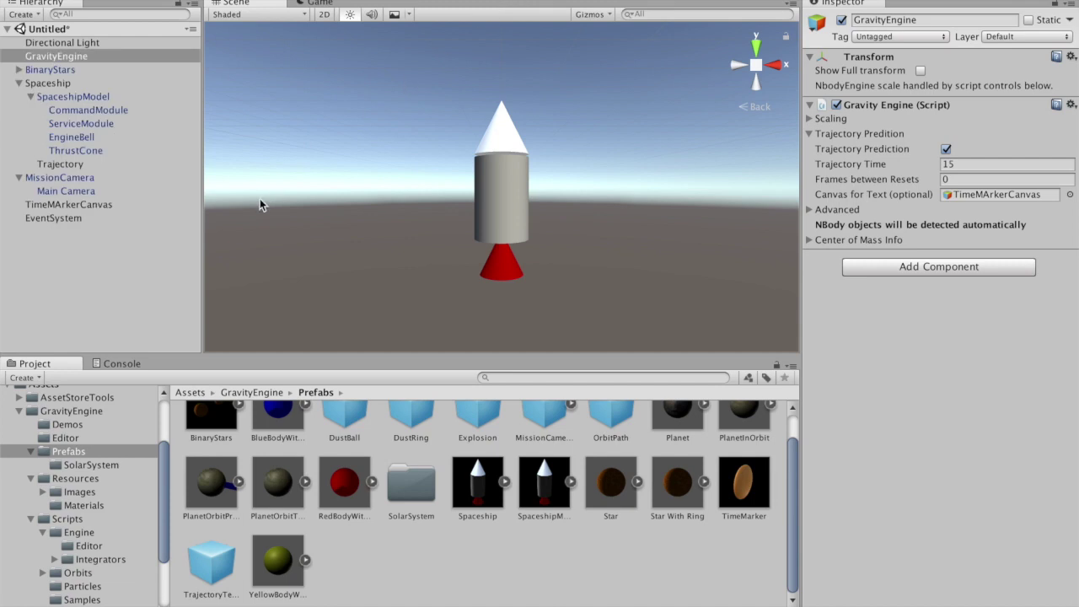
Duplicate Trajectory twice, moving Trajectory (1) into BinaryStars and Trajectory (2) under BetaStar.
{"action": "left_click", "coordinate": [72, 164]}
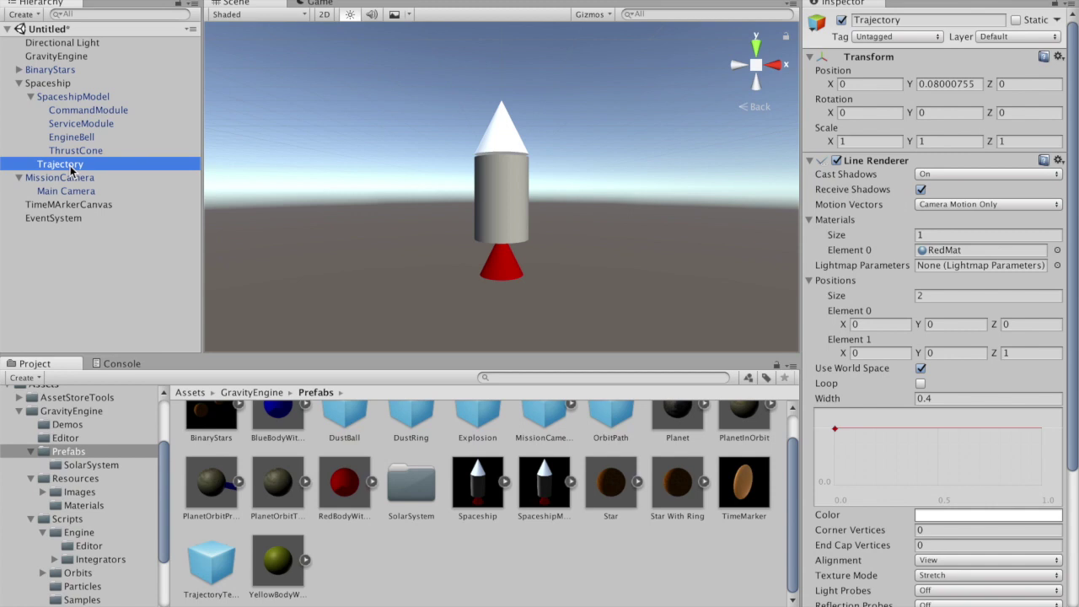
{"action": "key", "text": "super+d"}
{"action": "key", "text": "super+d"}
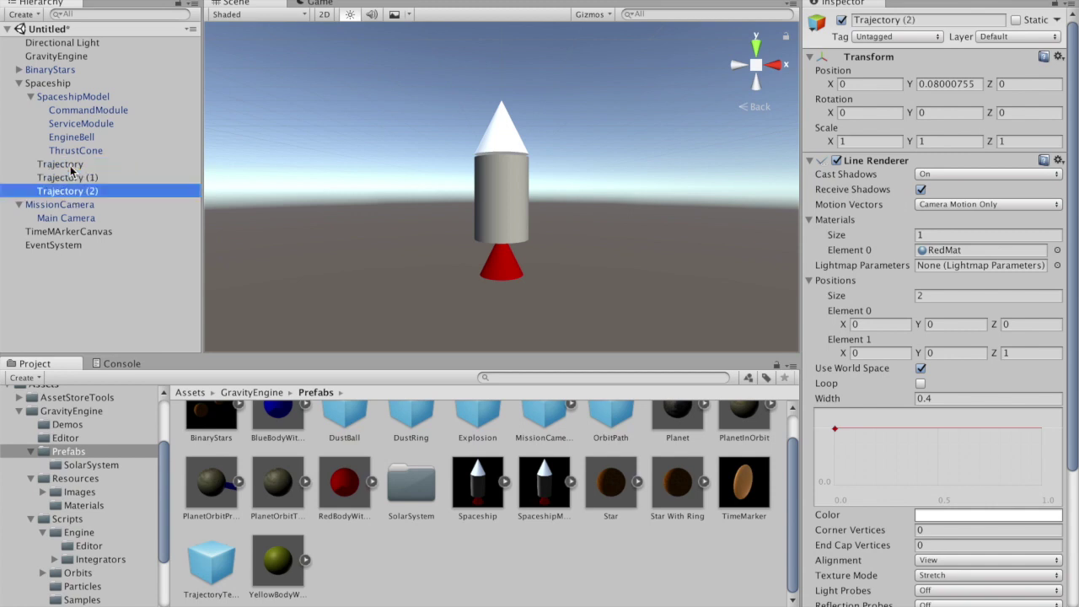
{"action": "left_click", "coordinate": [20, 70]}
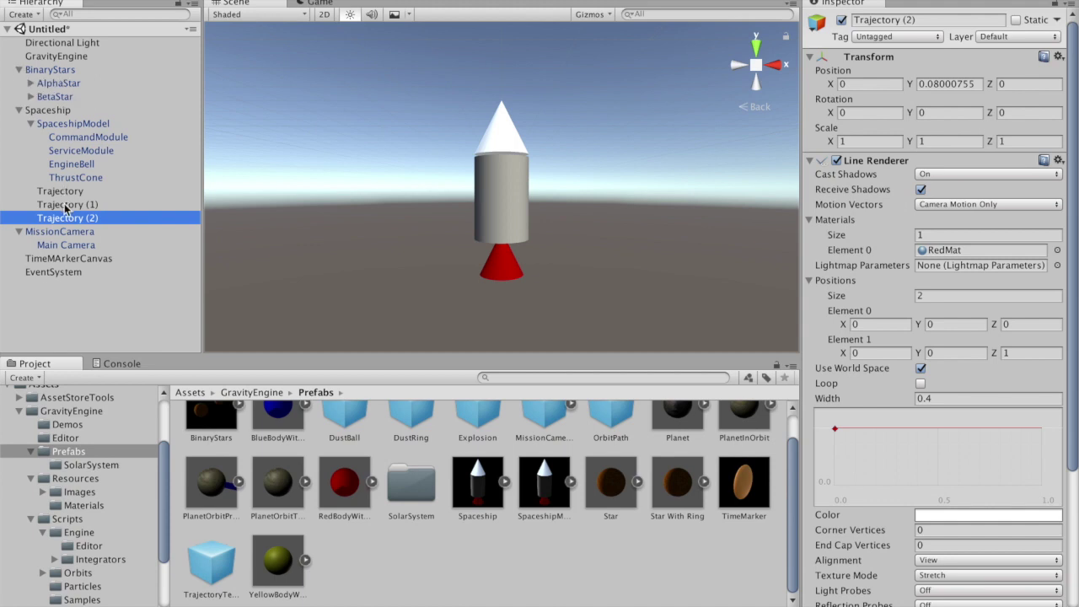
{"action": "left_click_drag", "start_coordinate": [68, 205], "coordinate": [57, 89]}
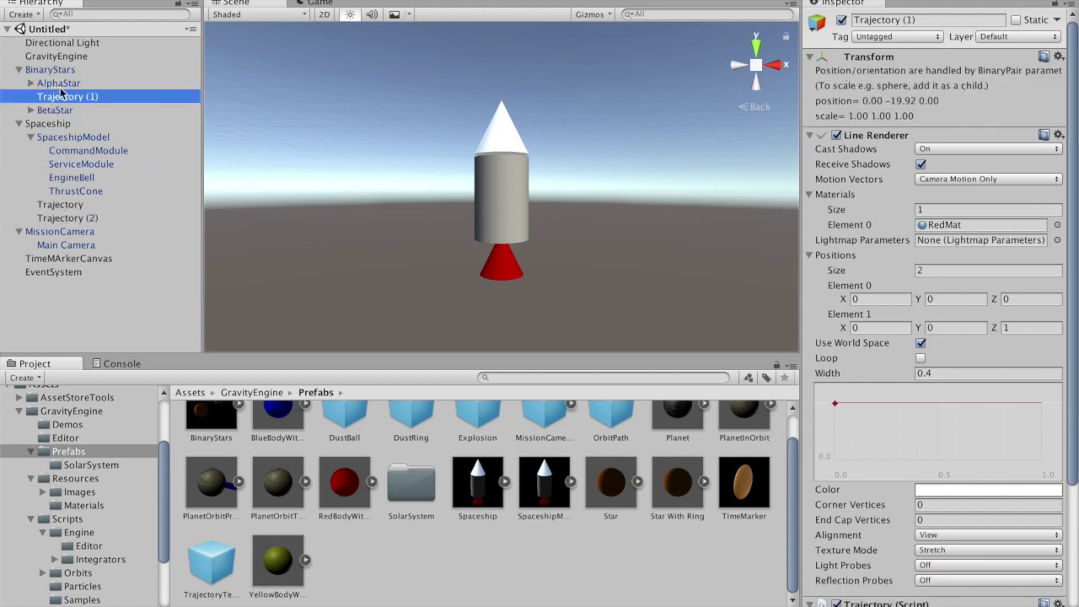
{"action": "left_click_drag", "start_coordinate": [66, 221], "coordinate": [52, 110]}
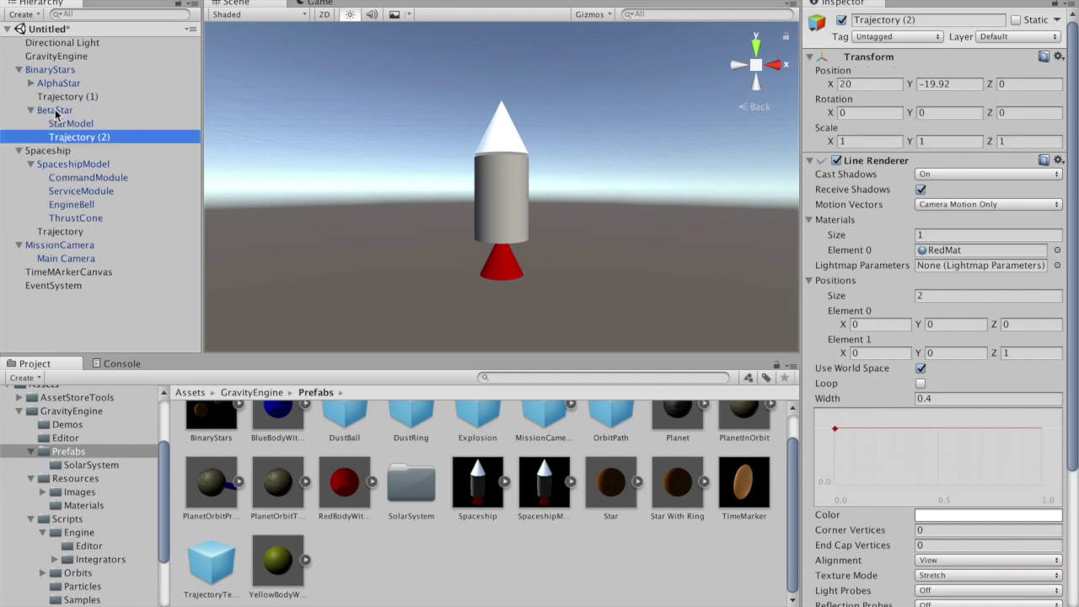
Give Trajectory (1) BlueMat and Trajectory (2) GreenMat, parent Trajectory (1) to AlphaStar, and end the run.
{"action": "left_click", "coordinate": [93, 481]}
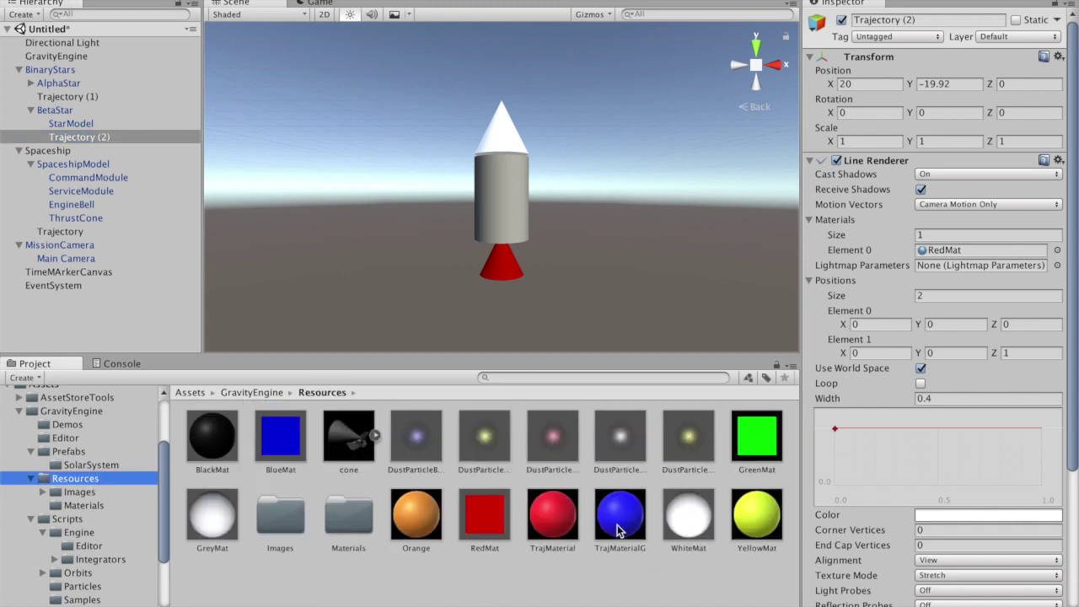
{"action": "left_click", "coordinate": [282, 441]}
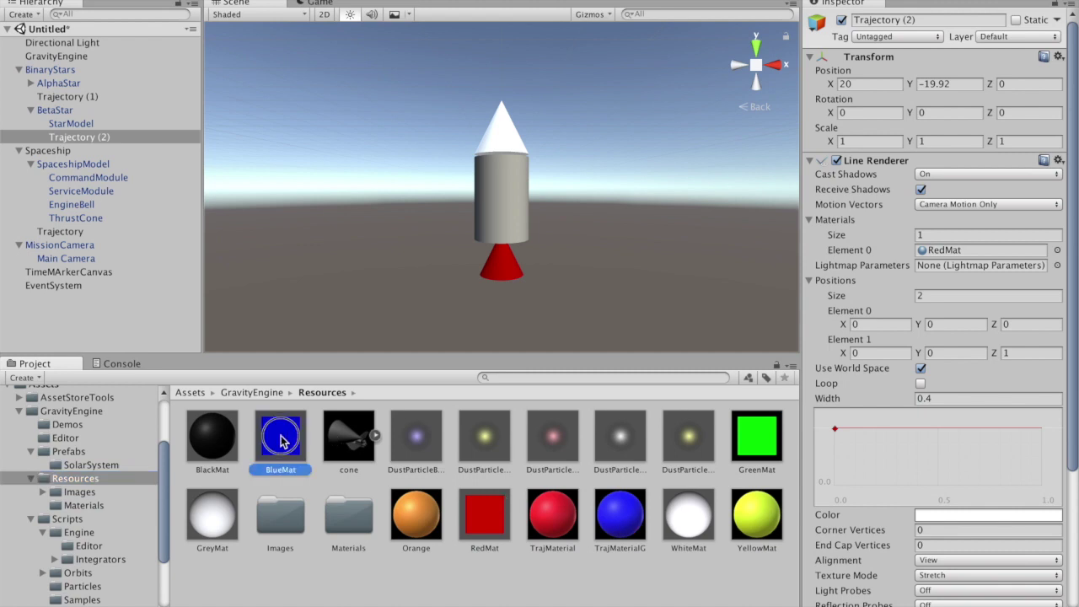
{"action": "left_click_drag", "start_coordinate": [283, 441], "coordinate": [71, 99]}
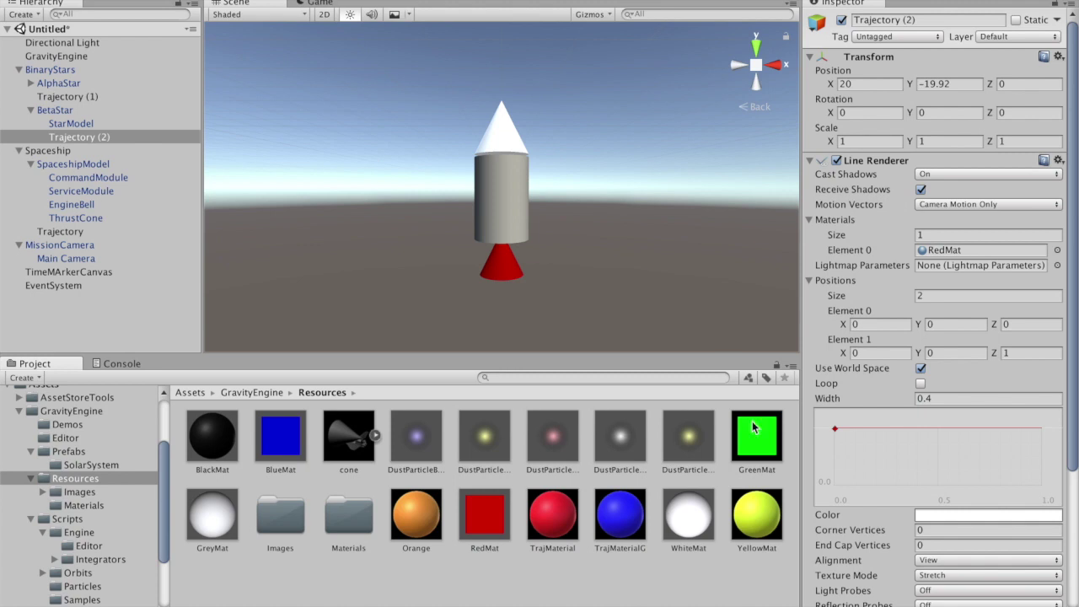
{"action": "left_click_drag", "start_coordinate": [756, 435], "coordinate": [84, 143]}
{"action": "mouse_move", "coordinate": [74, 99]}
{"action": "left_mouse_down"}
{"action": "mouse_move", "coordinate": [93, 81]}
{"action": "mouse_move", "coordinate": [62, 85]}
{"action": "left_mouse_up"}
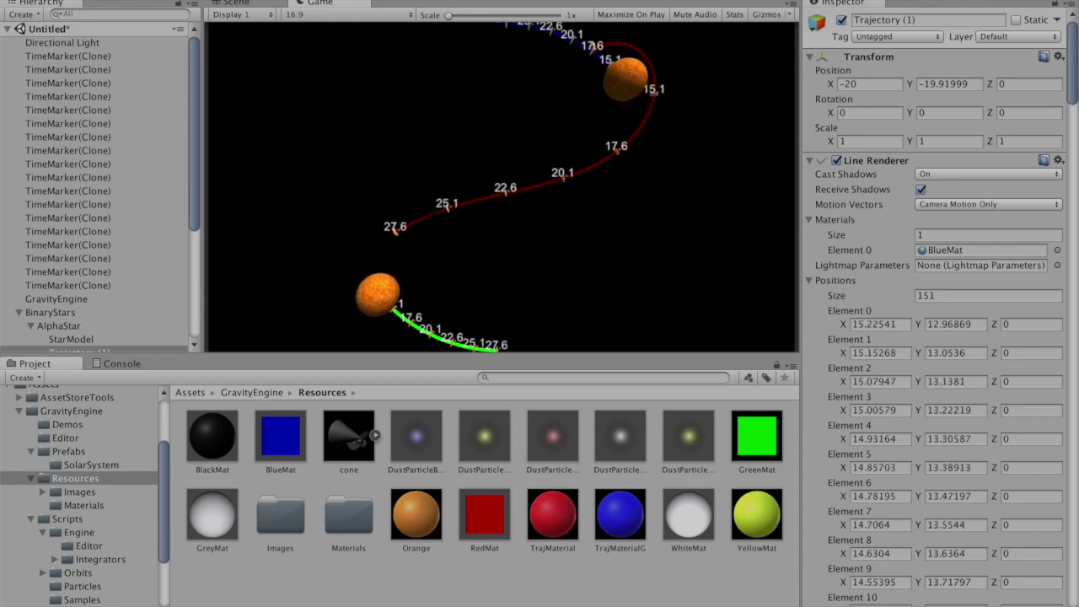
{"action": "key", "text": "ctrl+p"}
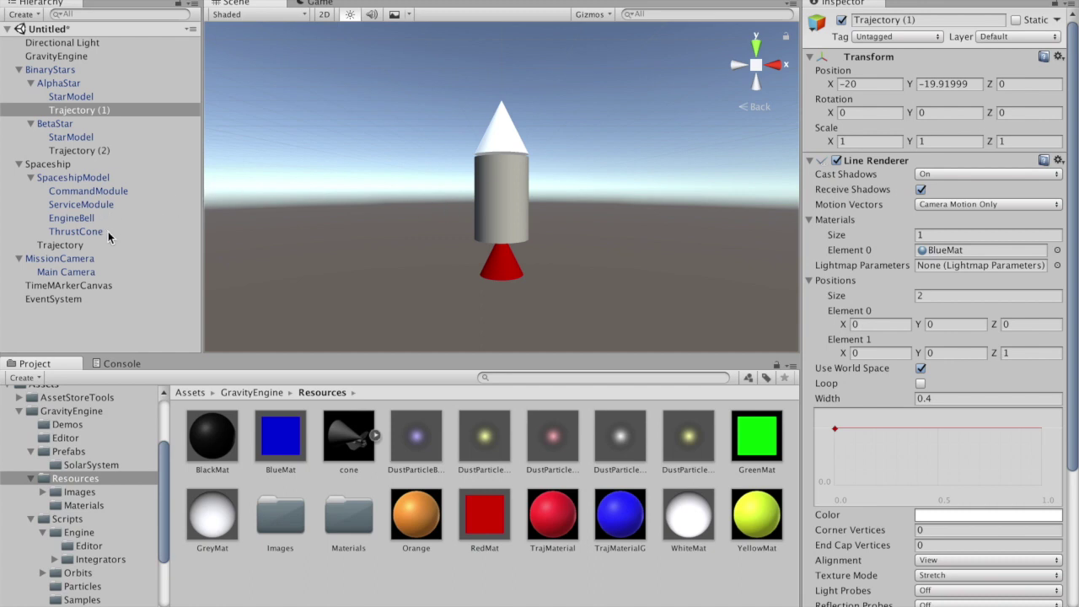
Turn the SpaceshipModel left and right during play, ending at Z rotation 50.
{"action": "left_click", "coordinate": [94, 179]}
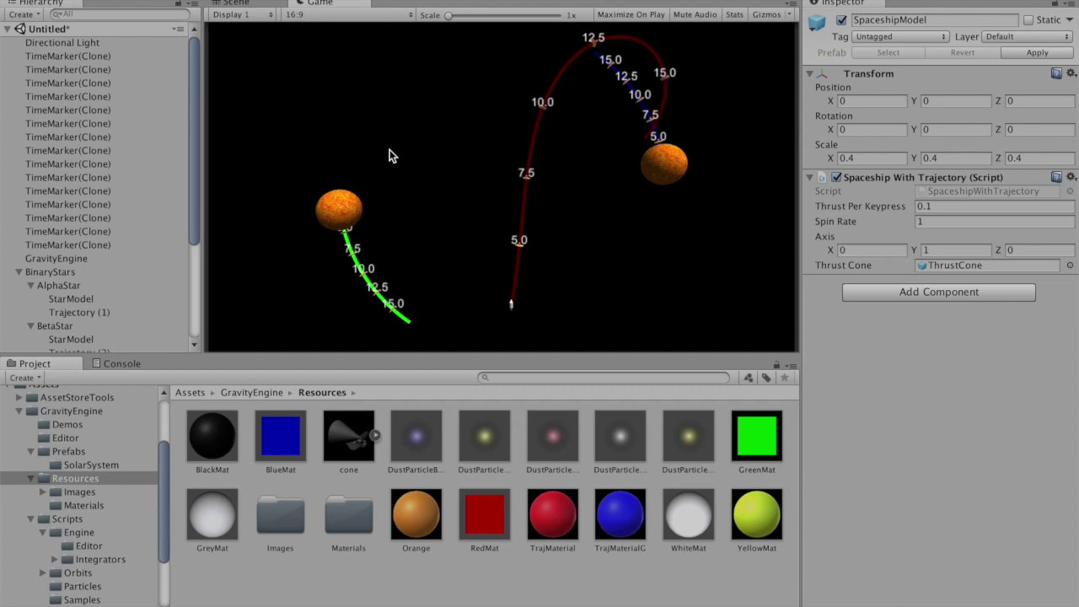
{"action": "key", "text": "Left"}
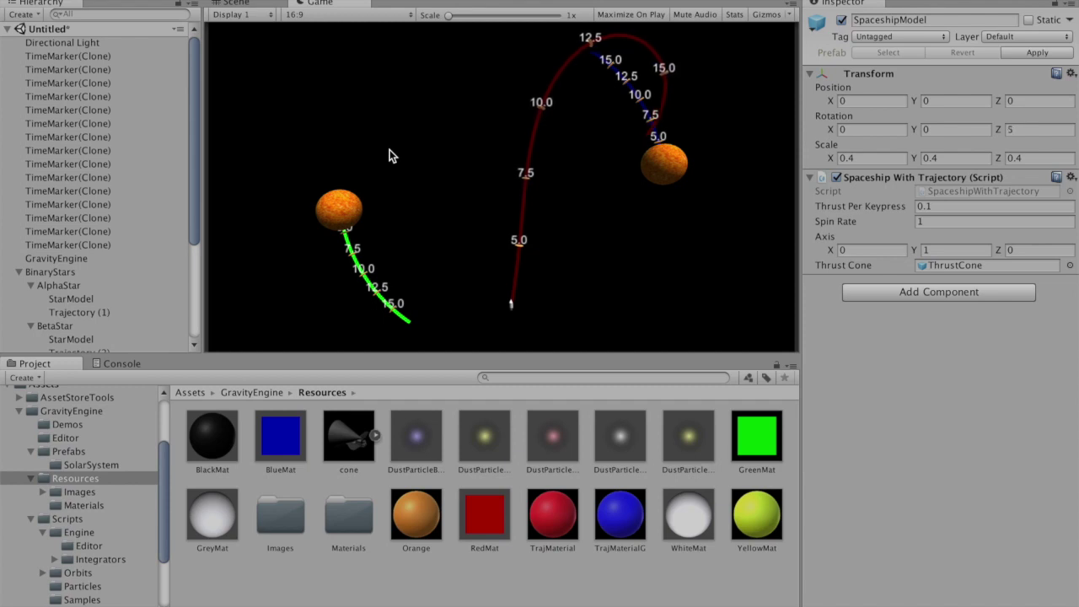
{"action": "key", "text": "Left"}
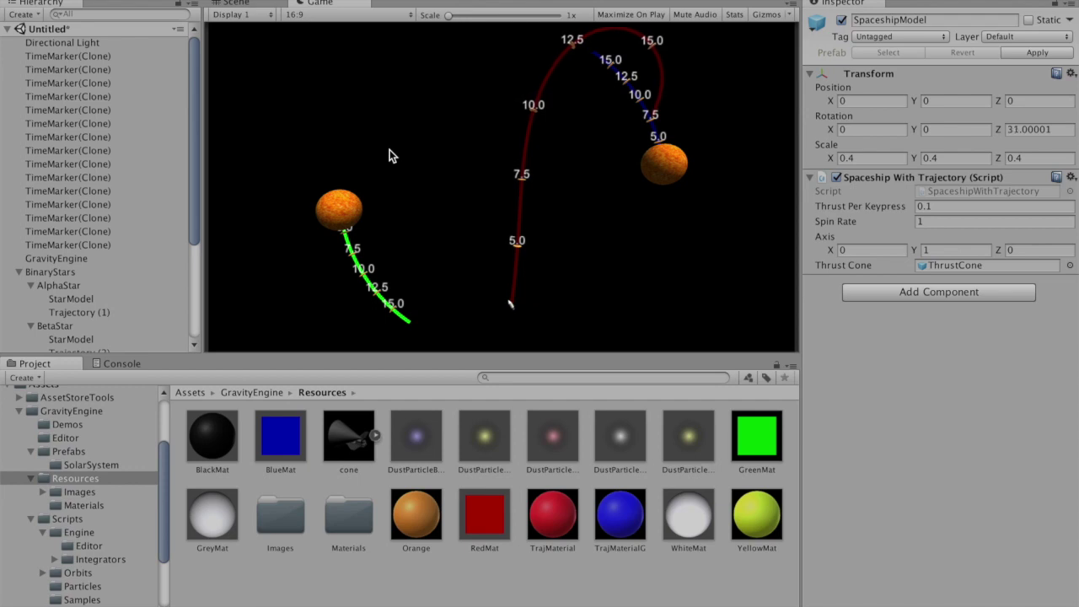
{"action": "key", "text": "Right"}
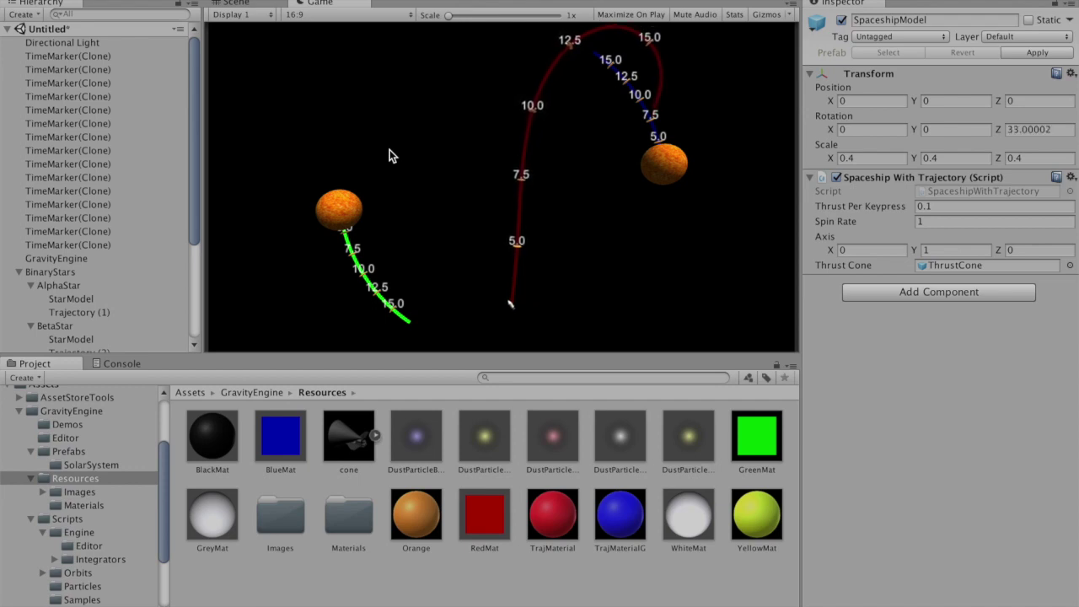
{"action": "key", "text": "Right"}
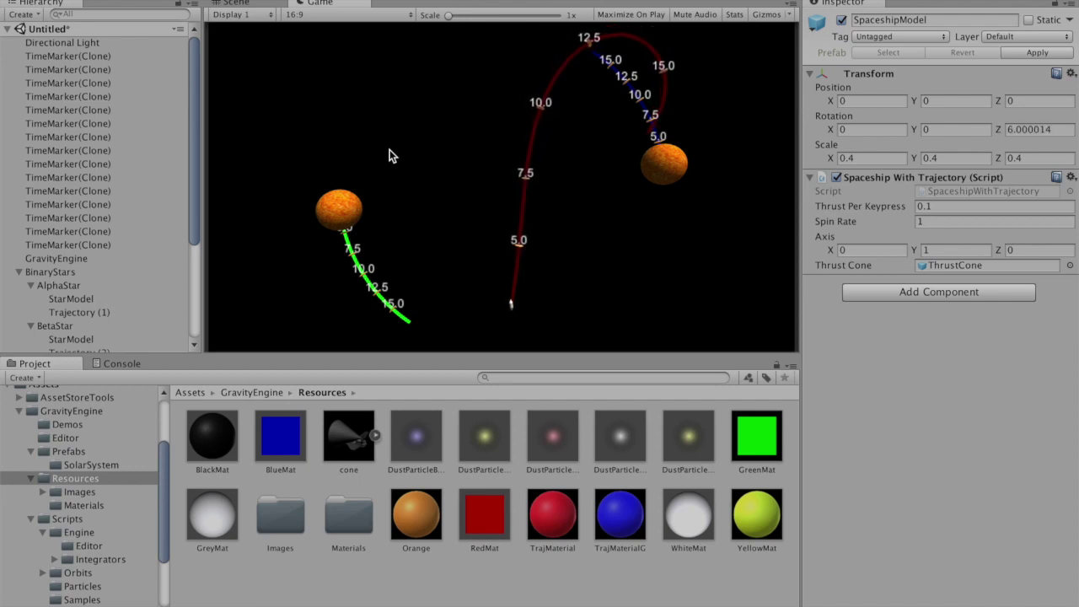
{"action": "key", "text": "Right"}
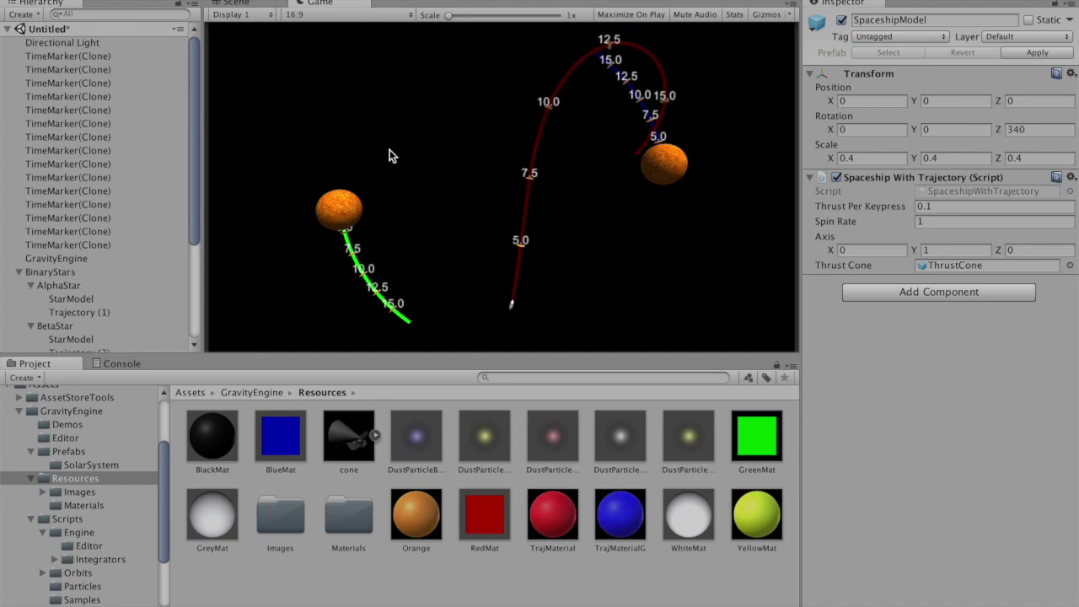
{"action": "key", "text": "Left"}
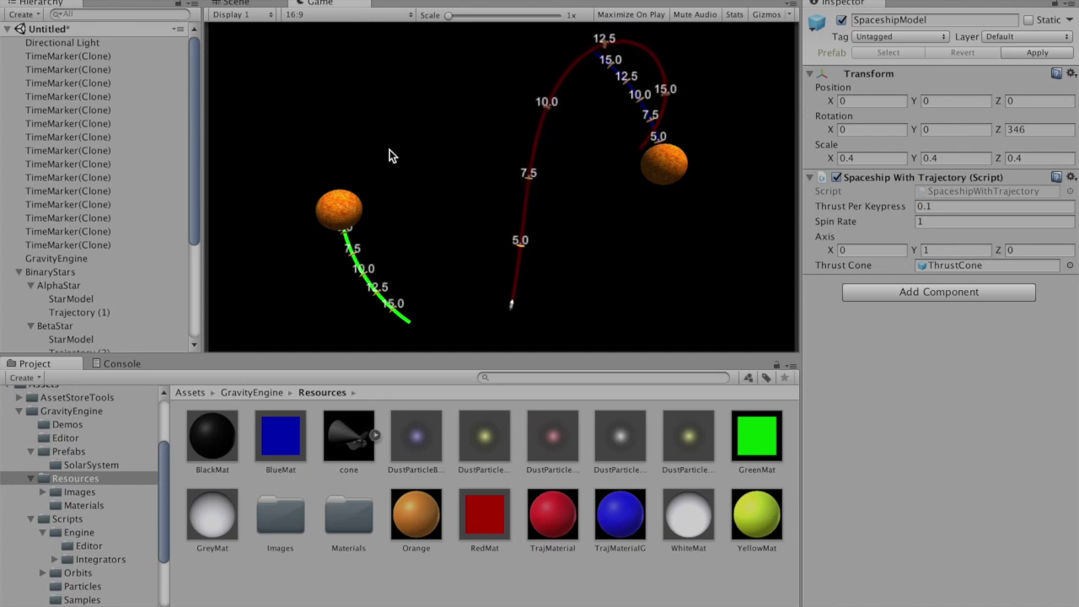
{"action": "key", "text": "Left"}
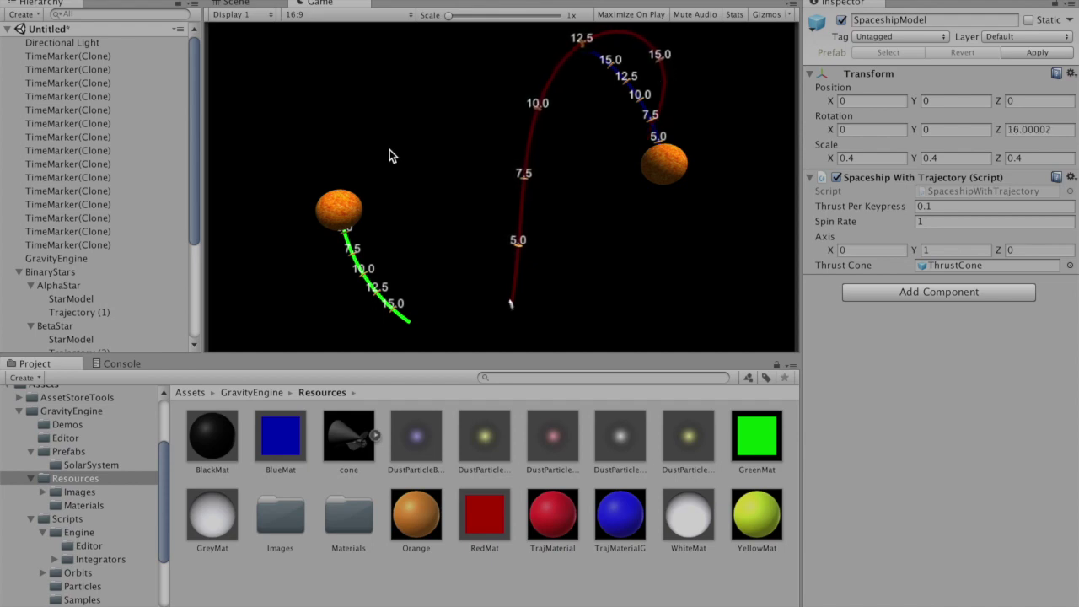
{"action": "key", "text": "Left"}
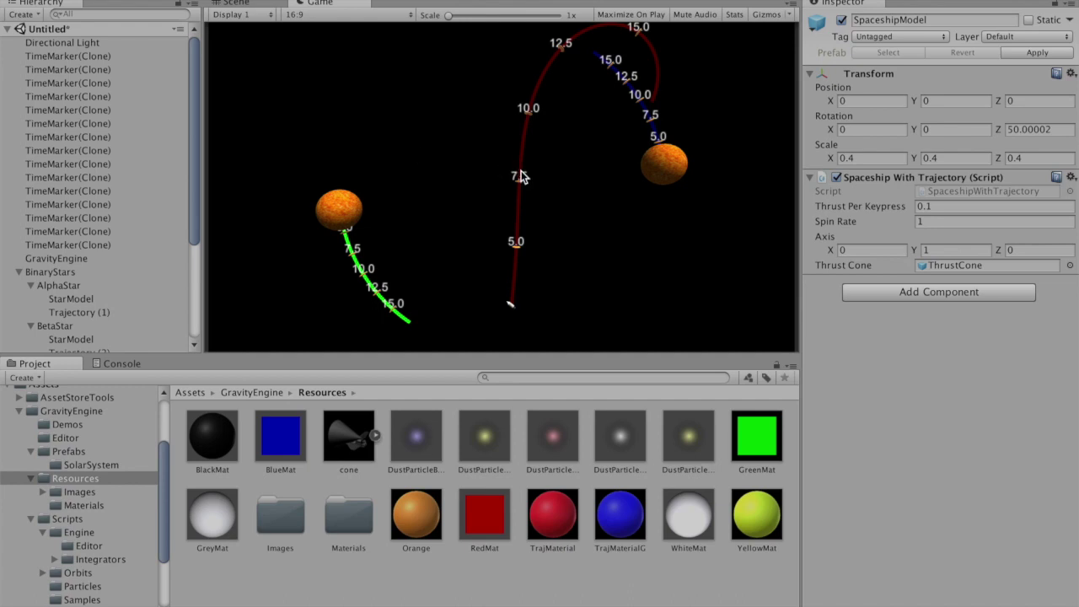
Show Game view Stats, turn the ship to check frame rate, then exit Play mode.
{"action": "left_click", "coordinate": [734, 15]}
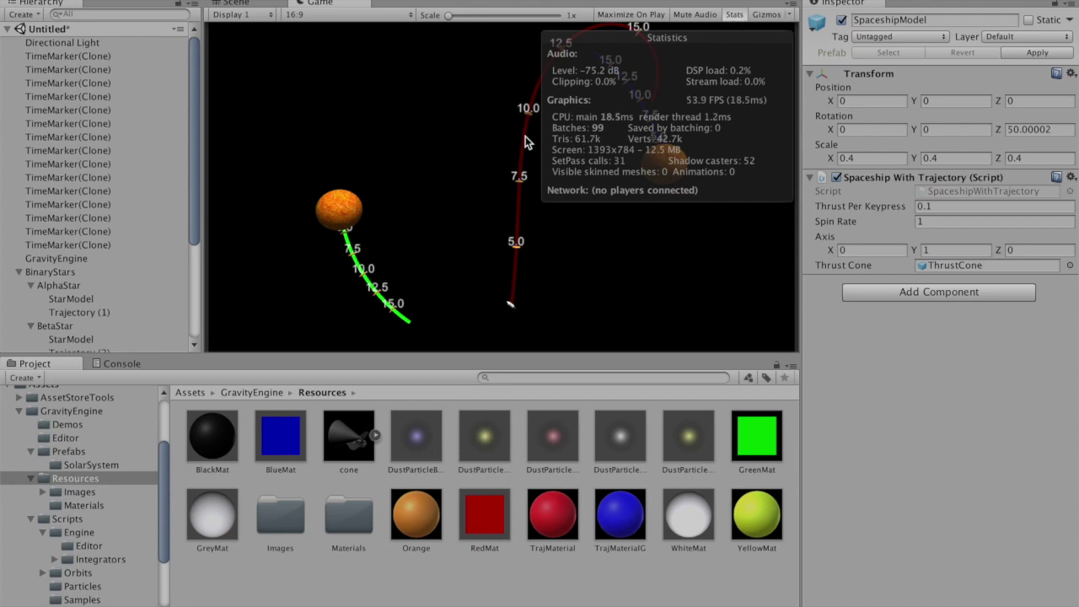
{"action": "key", "text": "Left"}
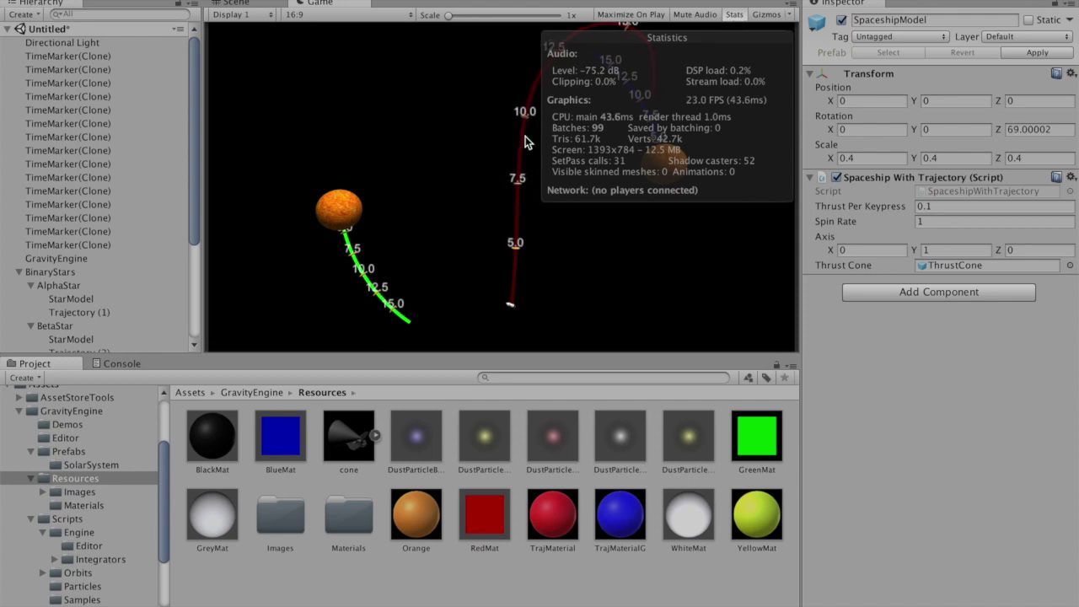
{"action": "key", "text": "Right"}
{"action": "key", "text": "Right"}
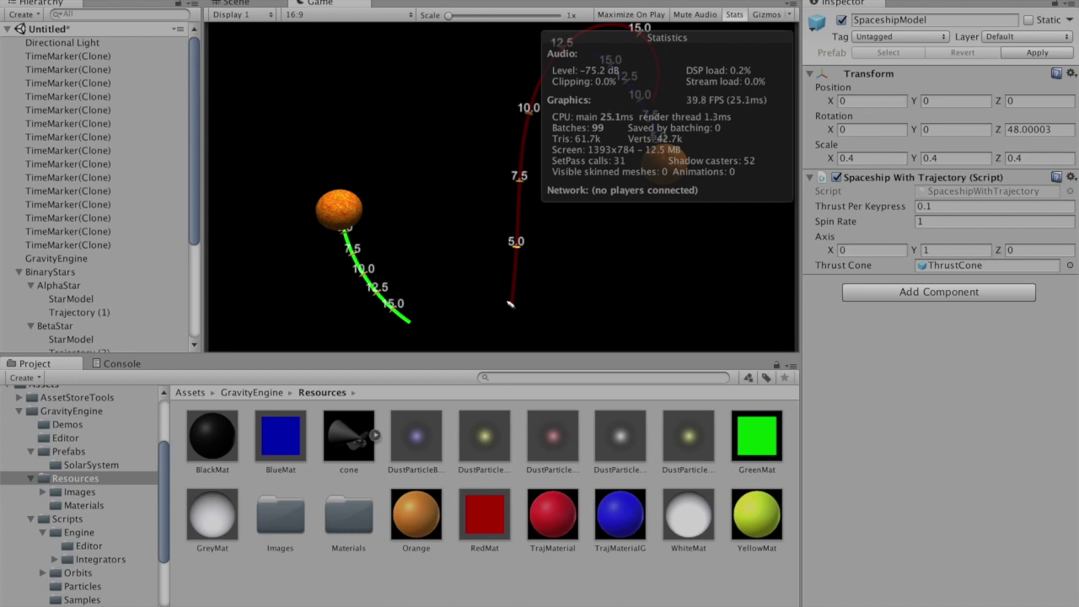
{"action": "key", "text": "ctrl+p"}
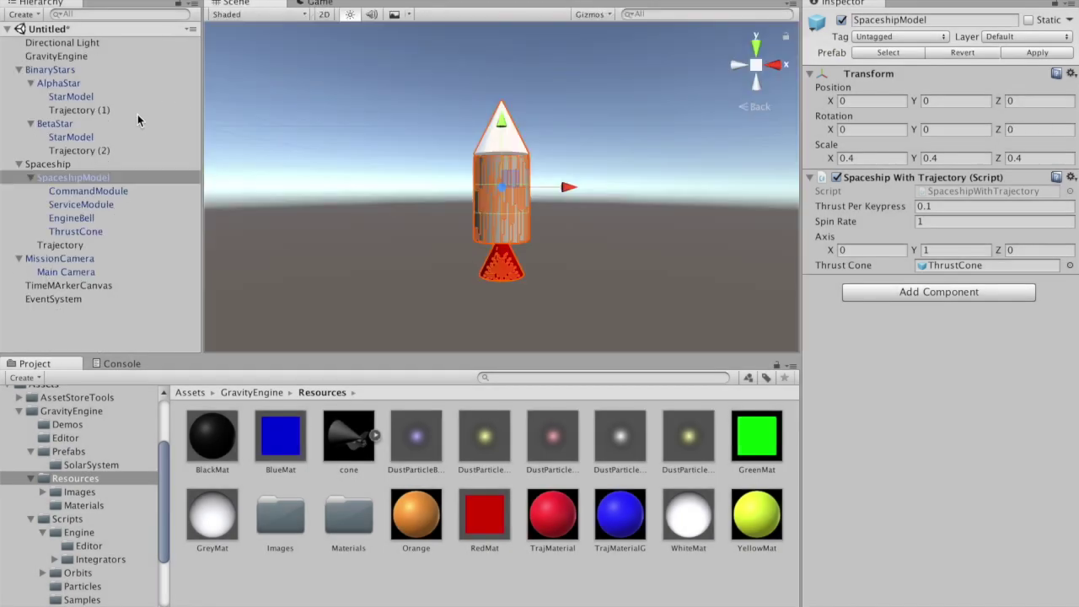
Enter 10 in GravityEngine's Frames between Resets field, then play the scene to test it.
{"action": "left_click", "coordinate": [78, 56]}
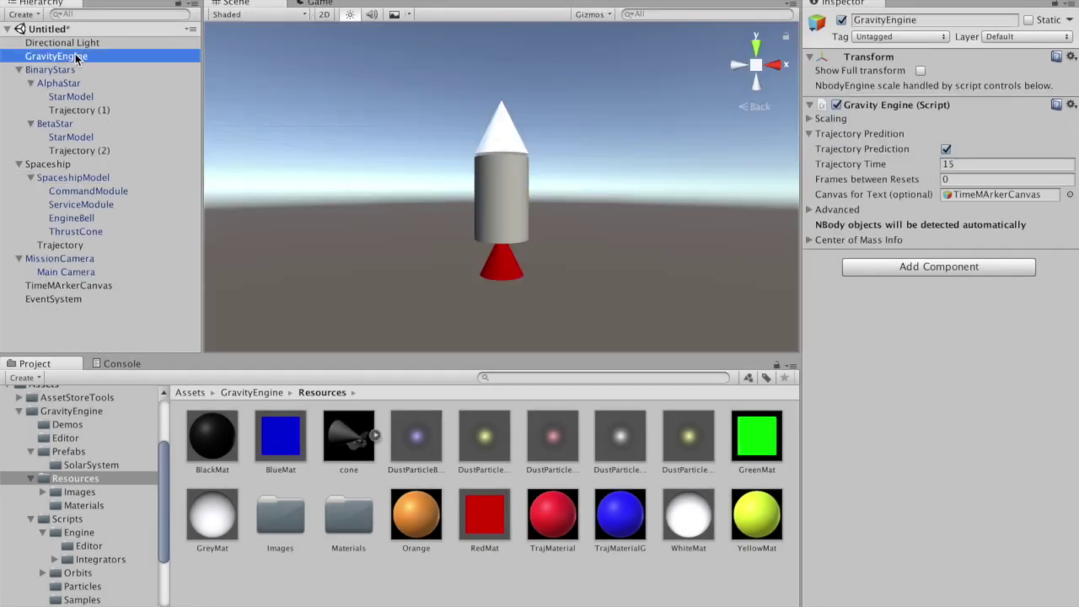
{"action": "left_click", "coordinate": [956, 179]}
{"action": "type", "text": "10"}
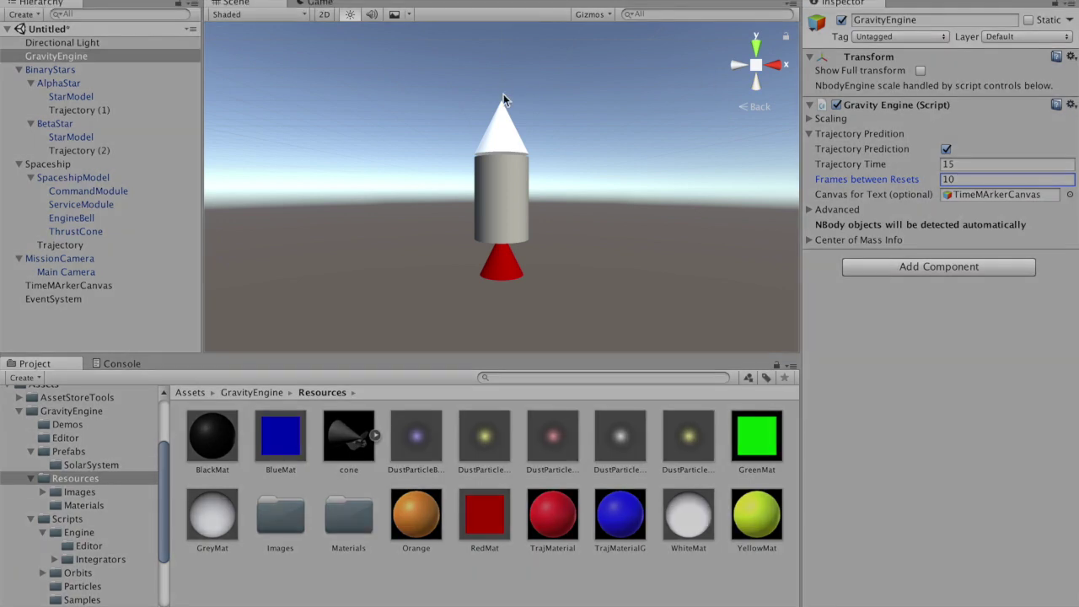
{"action": "key", "text": "super+p"}
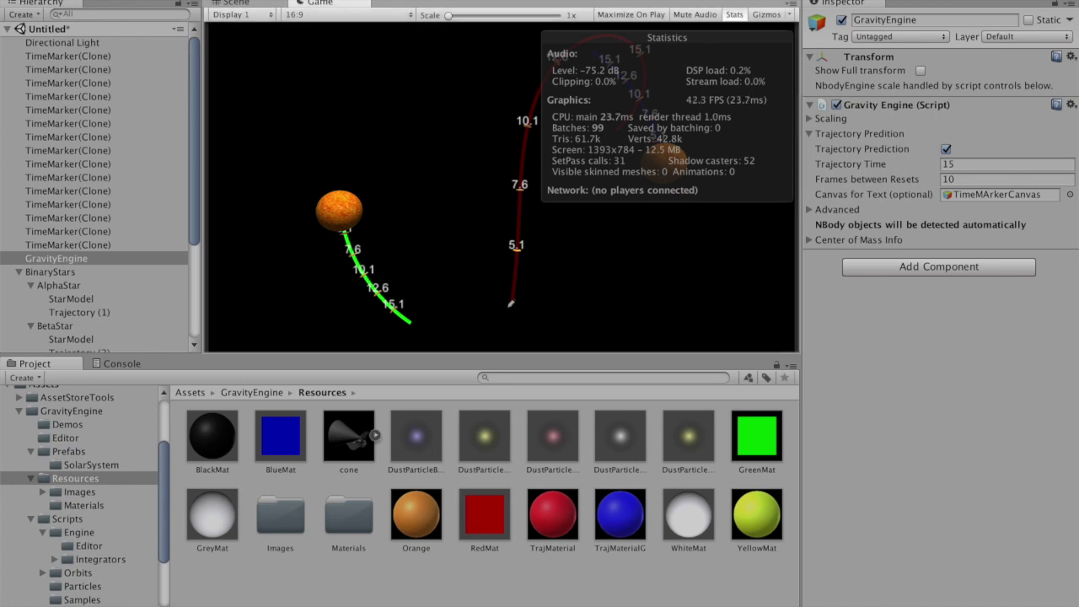
{"action": "key", "text": "ctrl+p"}
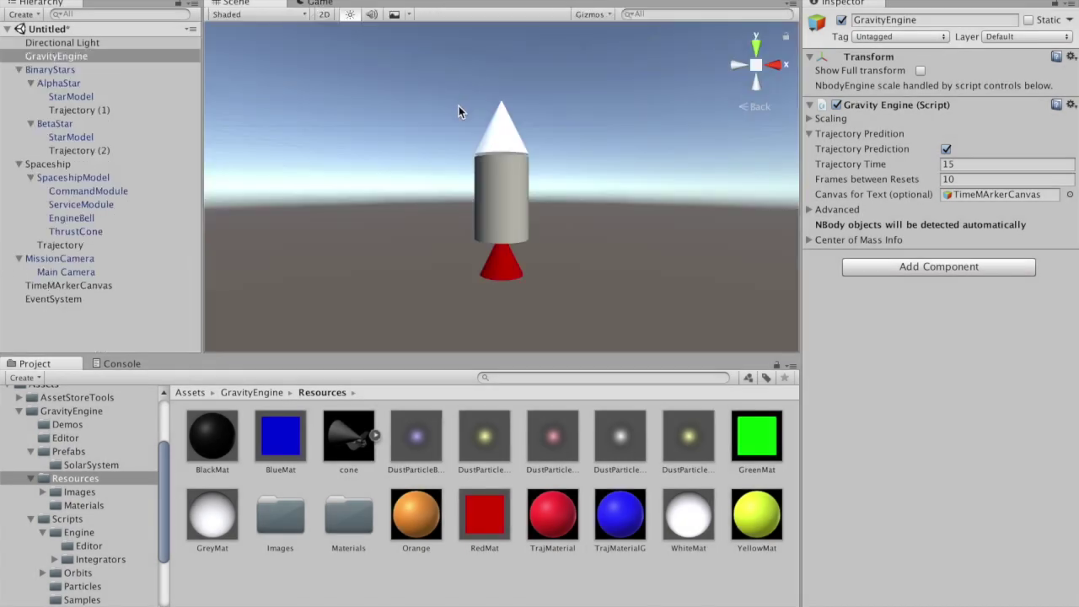